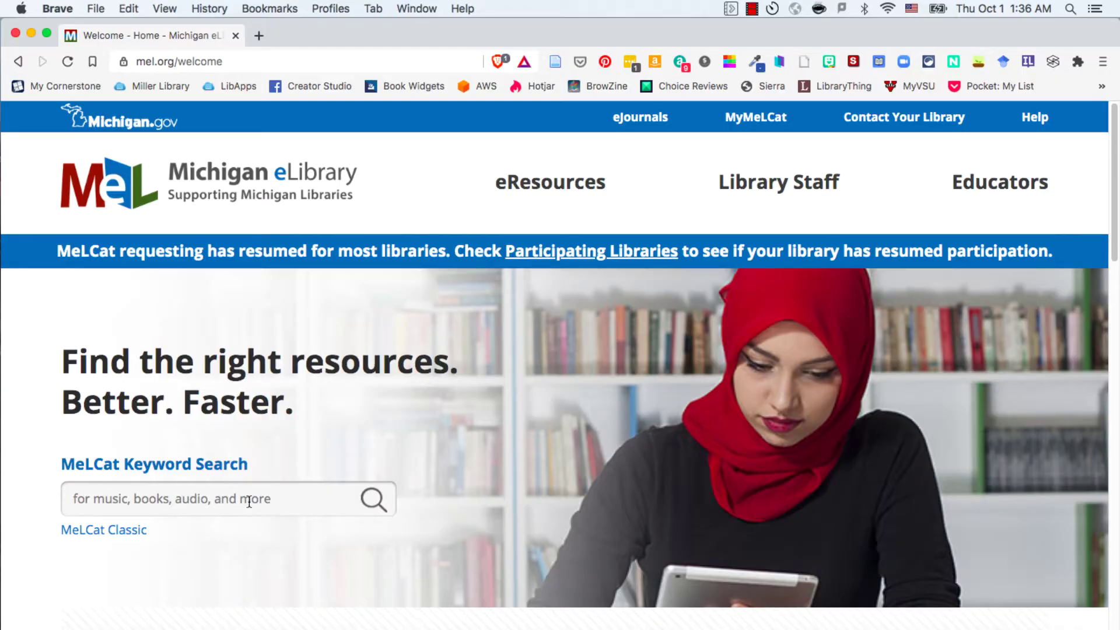
Search MeLCat by keyword for "children of hurin"
click(249, 502)
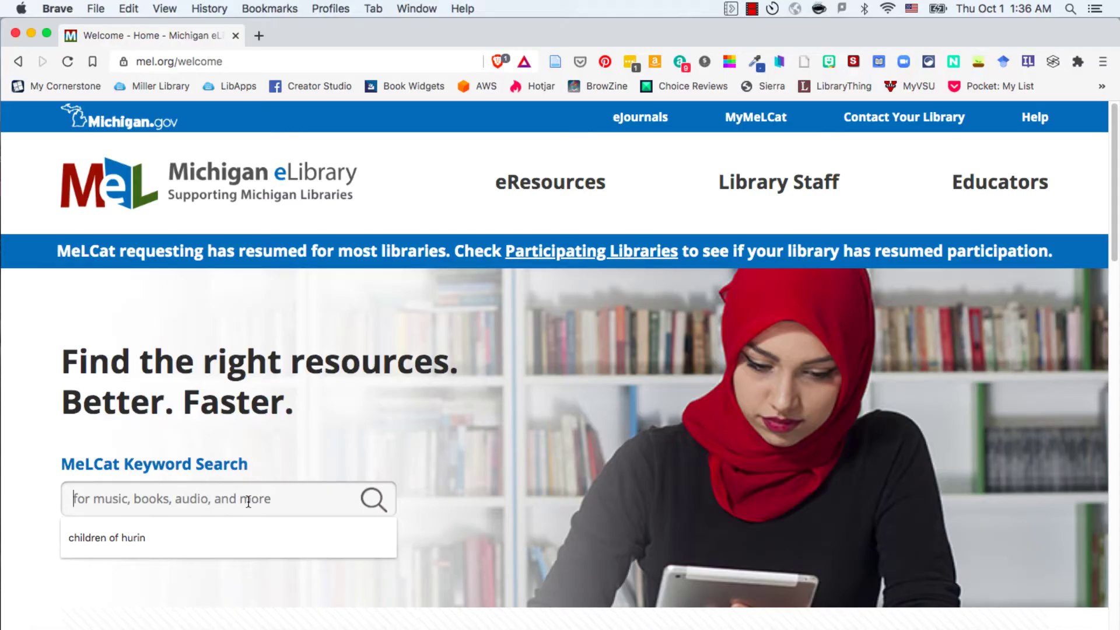
text(children)
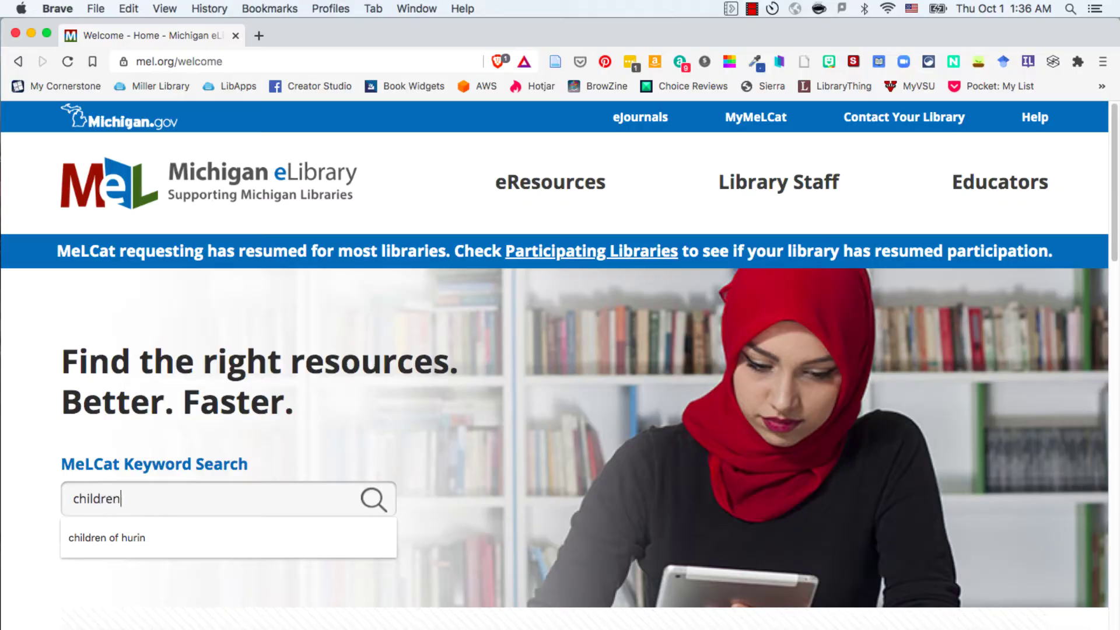
text( of hurin)
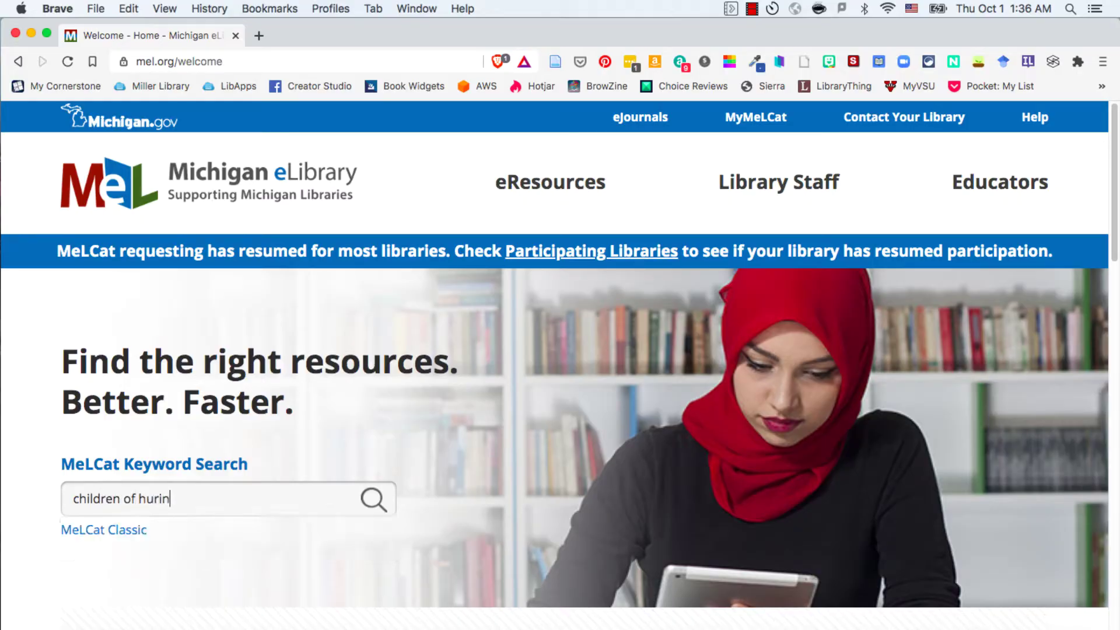
key(Return)
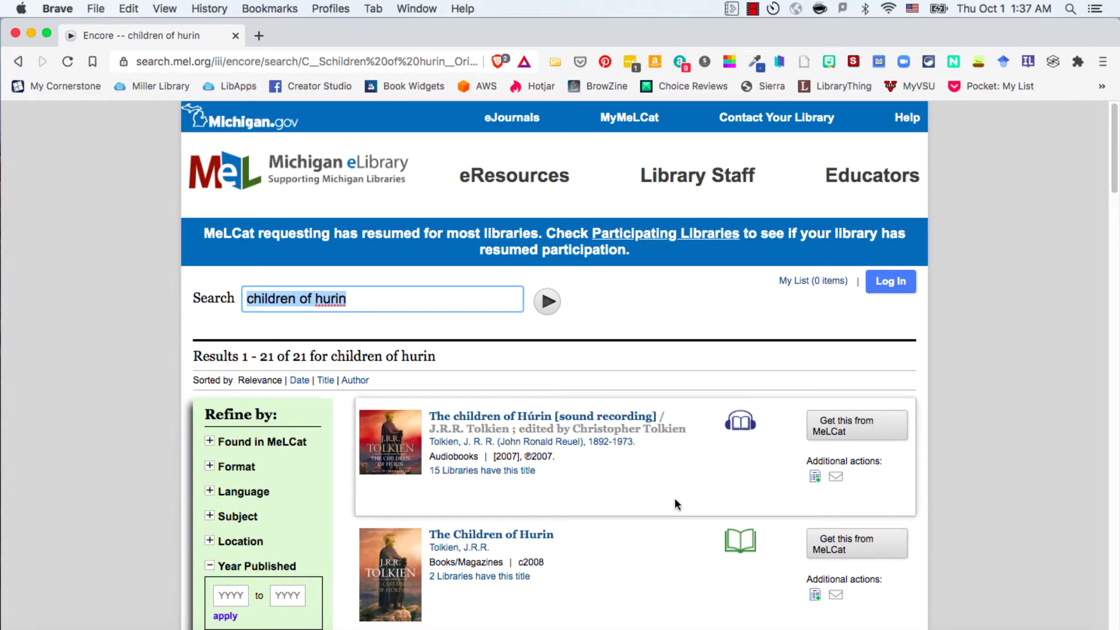
Examine the search results for the formats, editions and holding libraries of The Children of Hurin
scroll(940, 467, down, 1)
scroll(940, 464, down, 1)
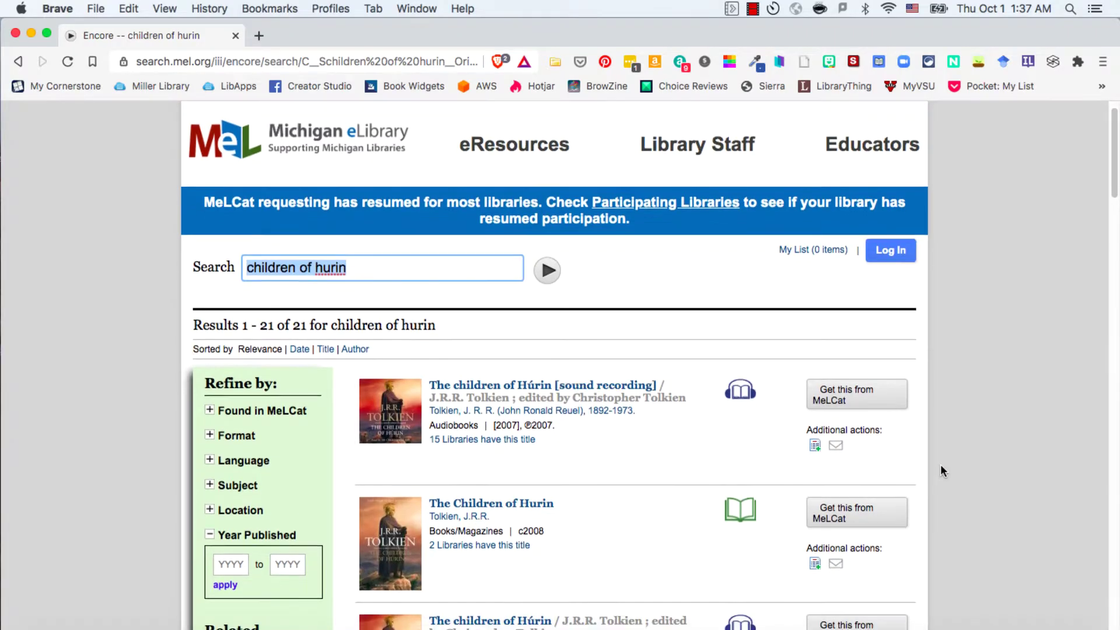
scroll(943, 463, down, 1)
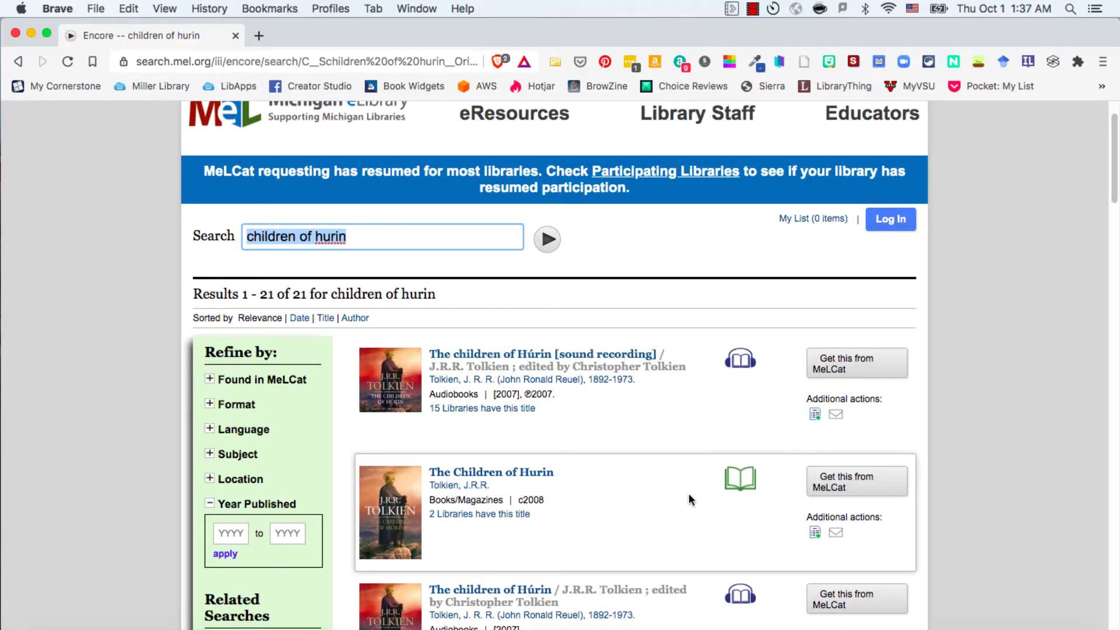
scroll(688, 492, down, 1)
scroll(689, 487, down, 5)
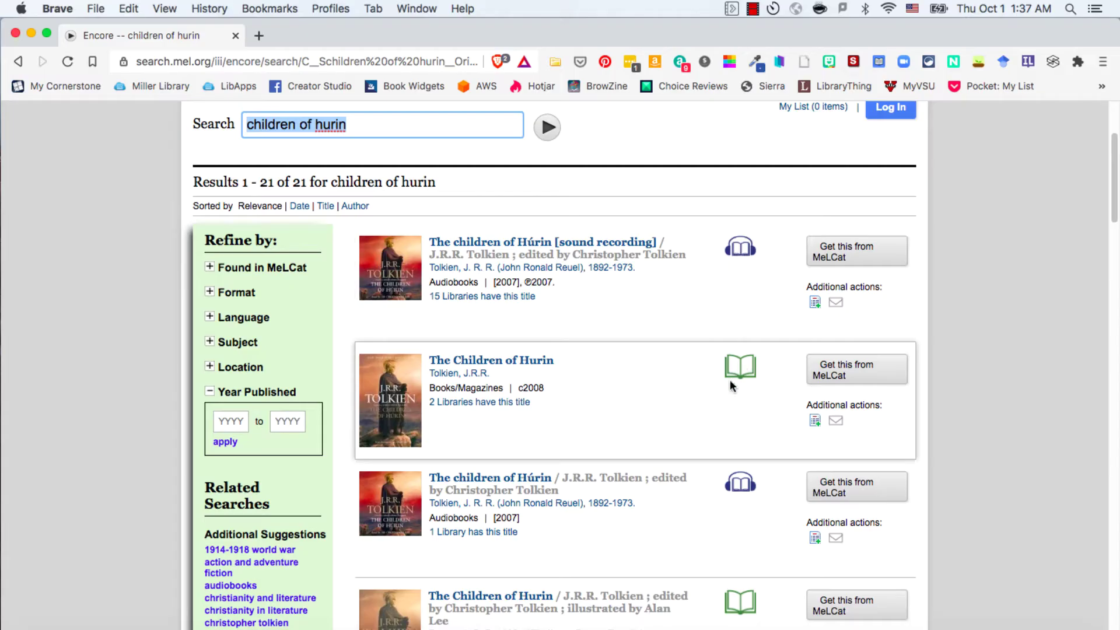
scroll(670, 436, down, 10)
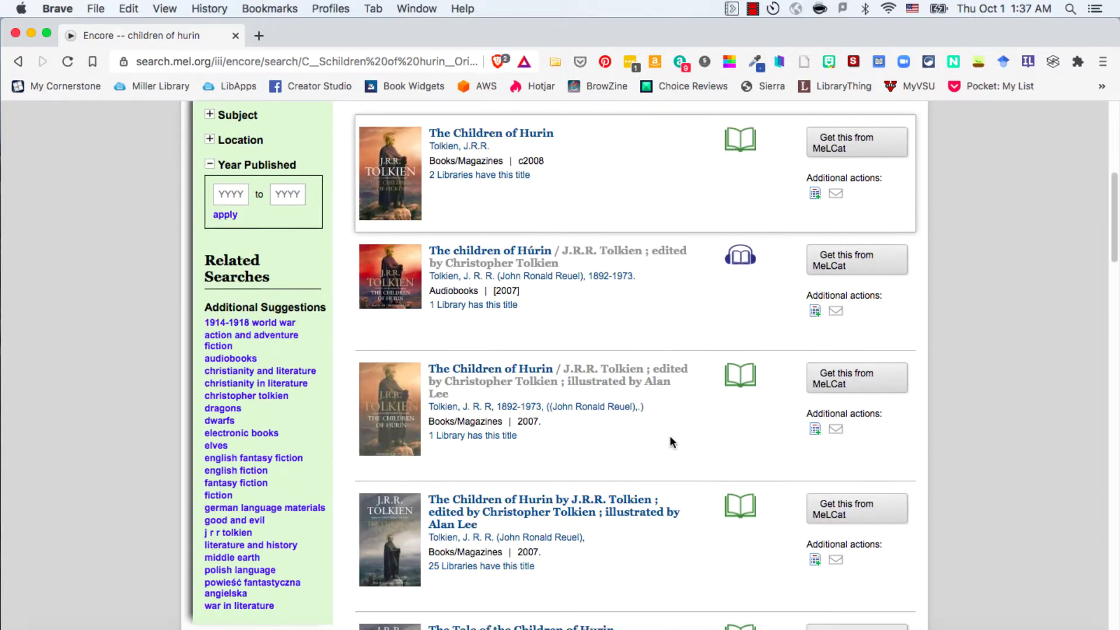
scroll(651, 327, up, 8)
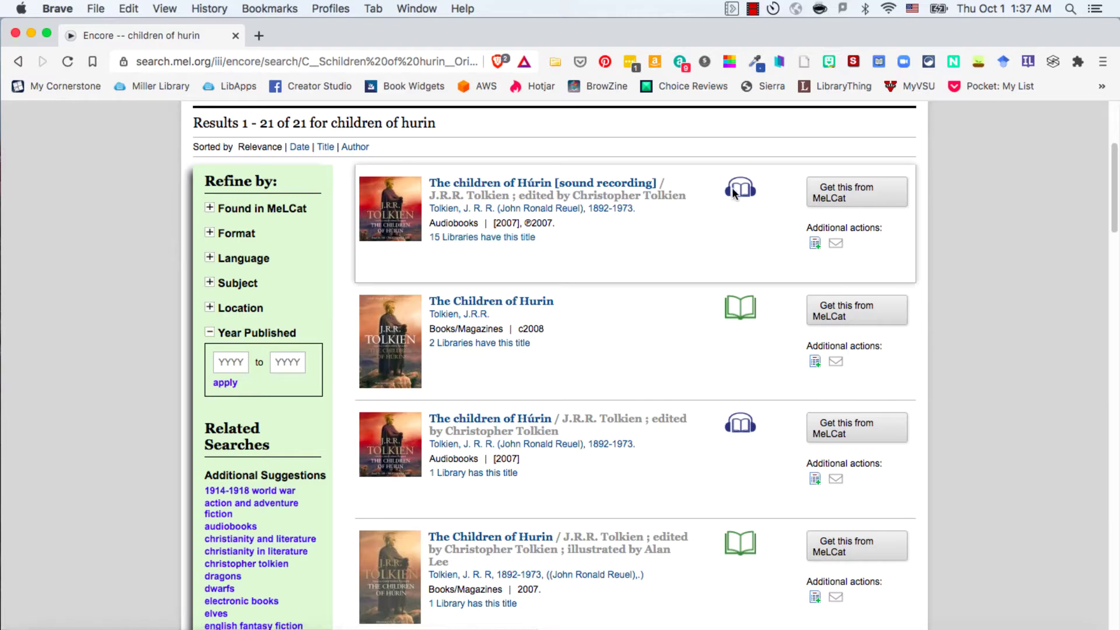
scroll(607, 388, down, 5)
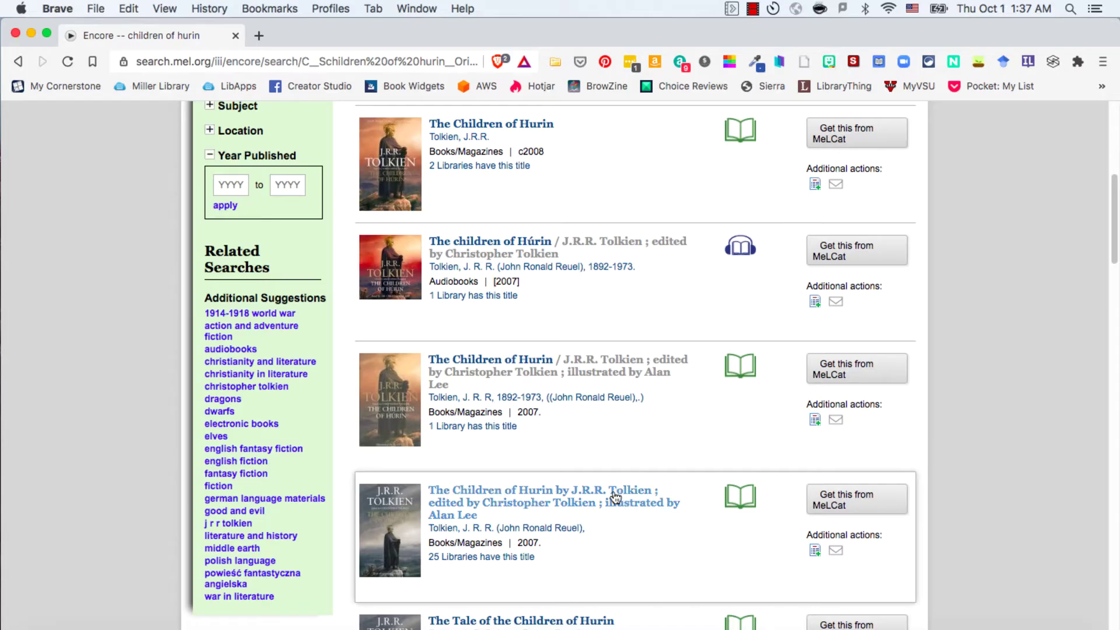
Open the 2007 The Children of Hurin book record illustrated by Alan Lee and review its details, library locations and availability
click(550, 498)
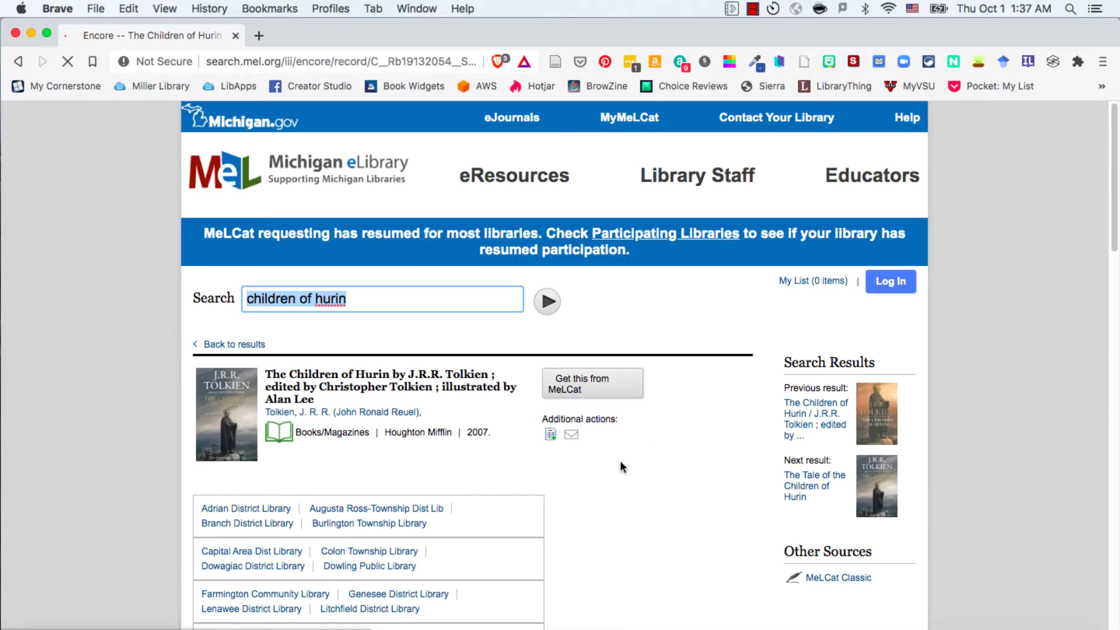
scroll(603, 473, down, 15)
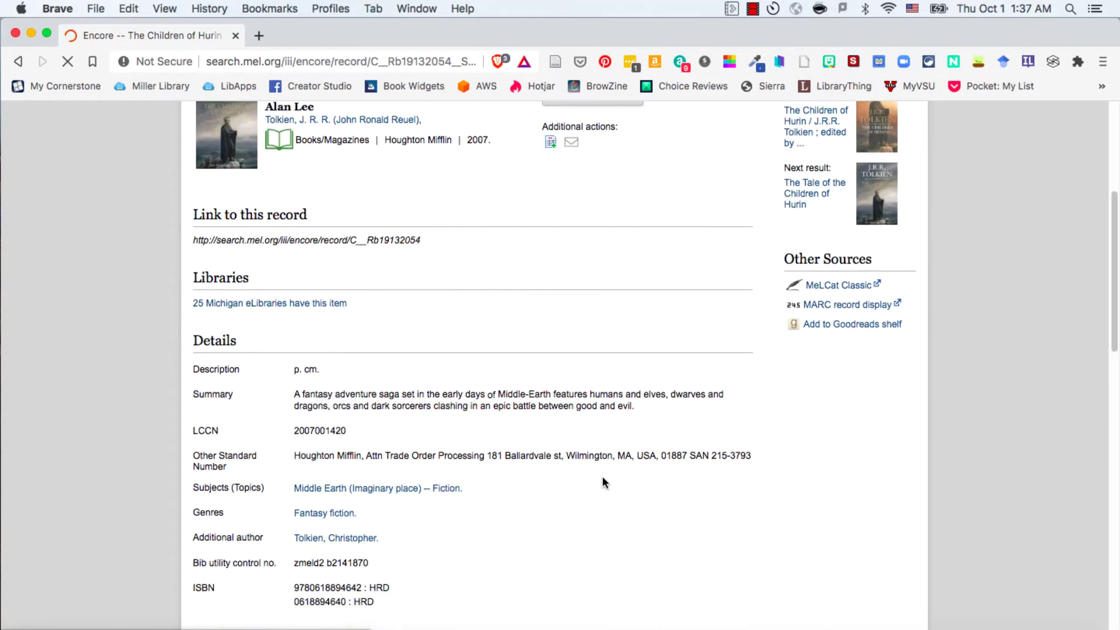
scroll(597, 477, down, 1)
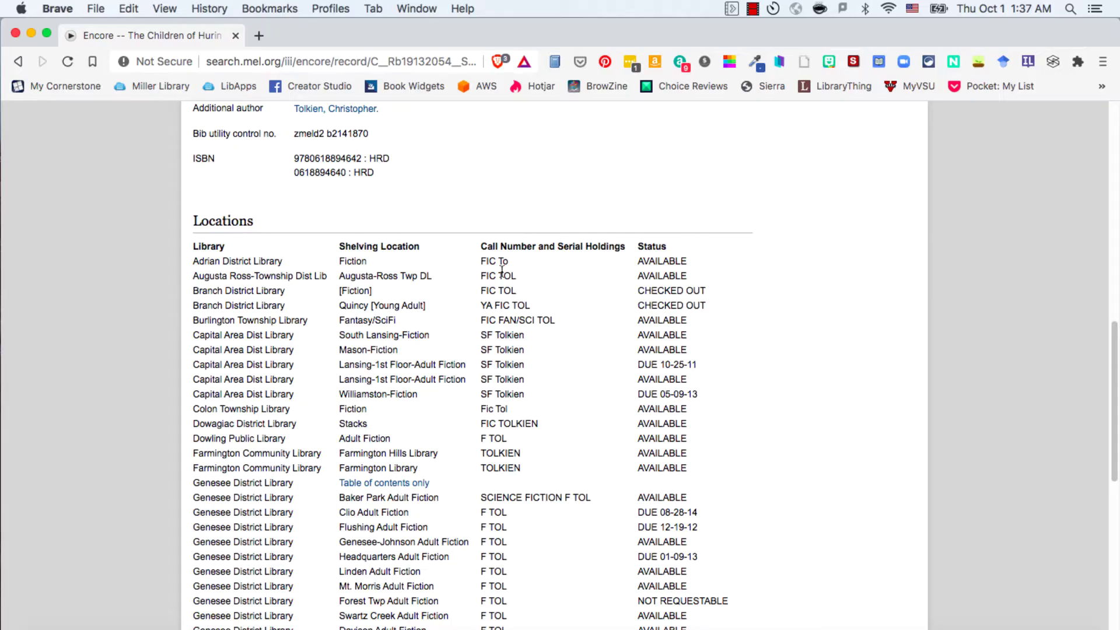
scroll(557, 481, down, 3)
scroll(567, 415, down, 6)
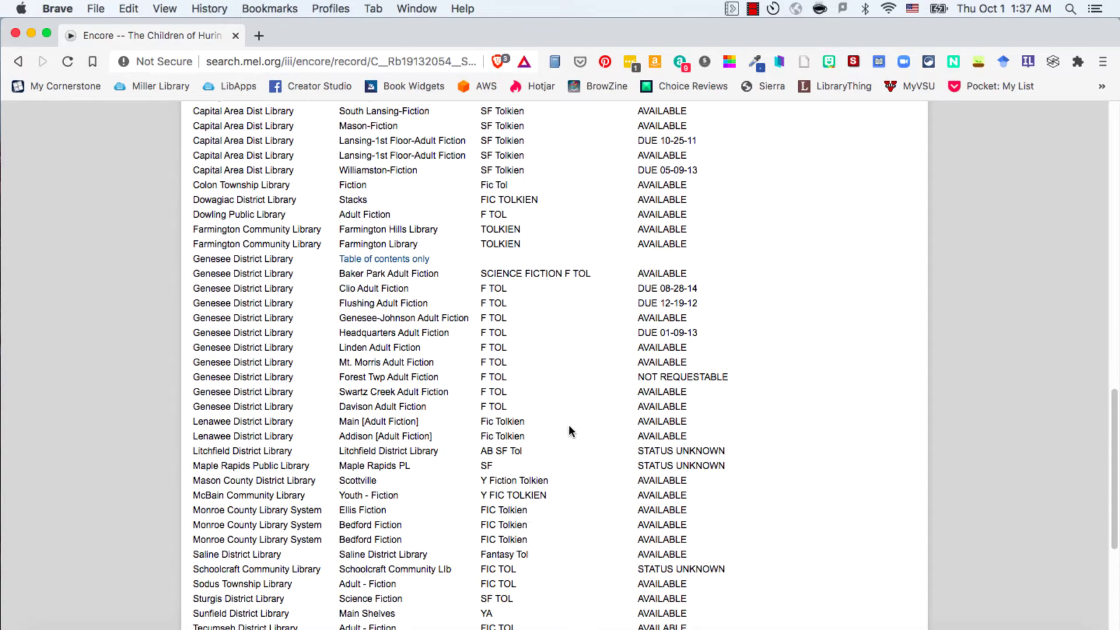
scroll(570, 430, up, 20)
scroll(571, 430, down, 8)
scroll(579, 436, down, 6)
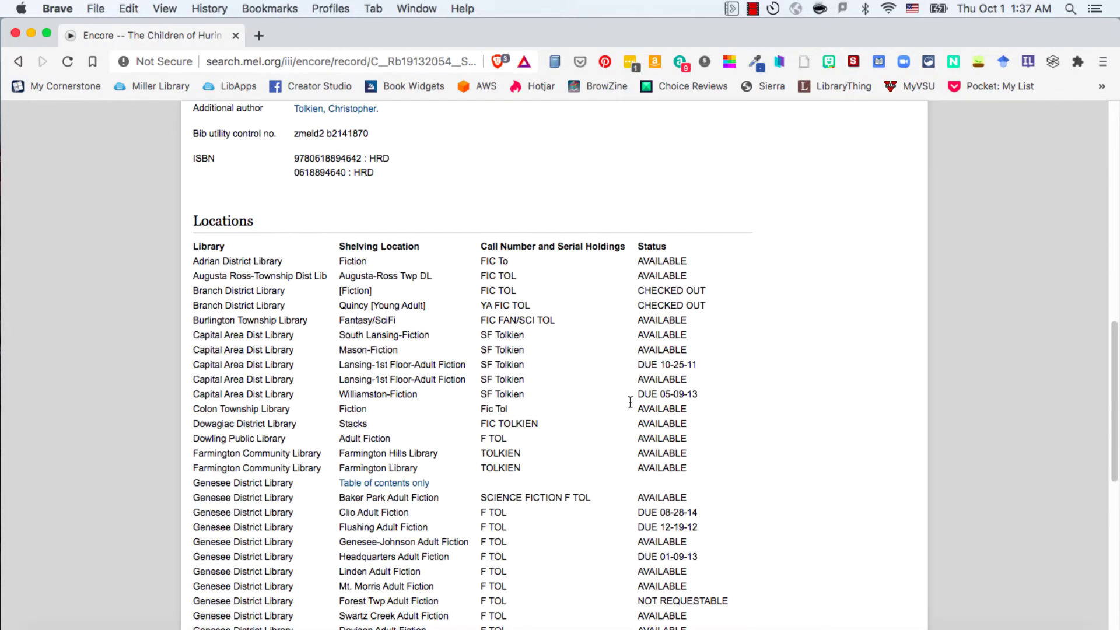
scroll(663, 517, up, 10)
scroll(663, 516, up, 17)
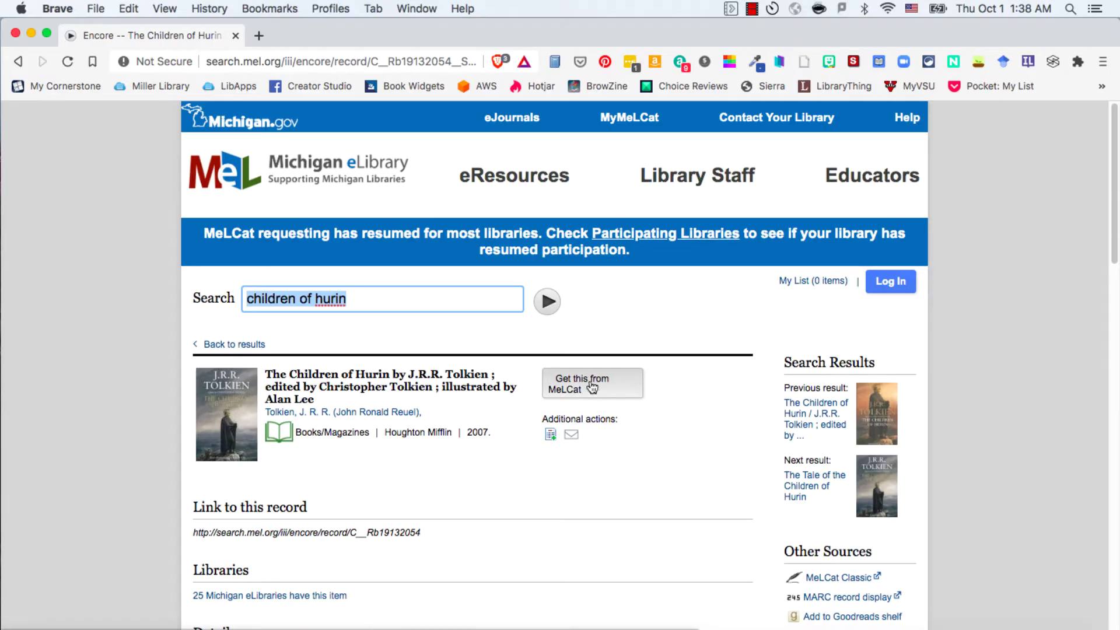
Return to the search results and start a MeLCat request for the 2007 book edition illustrated by Alan Lee
click(18, 61)
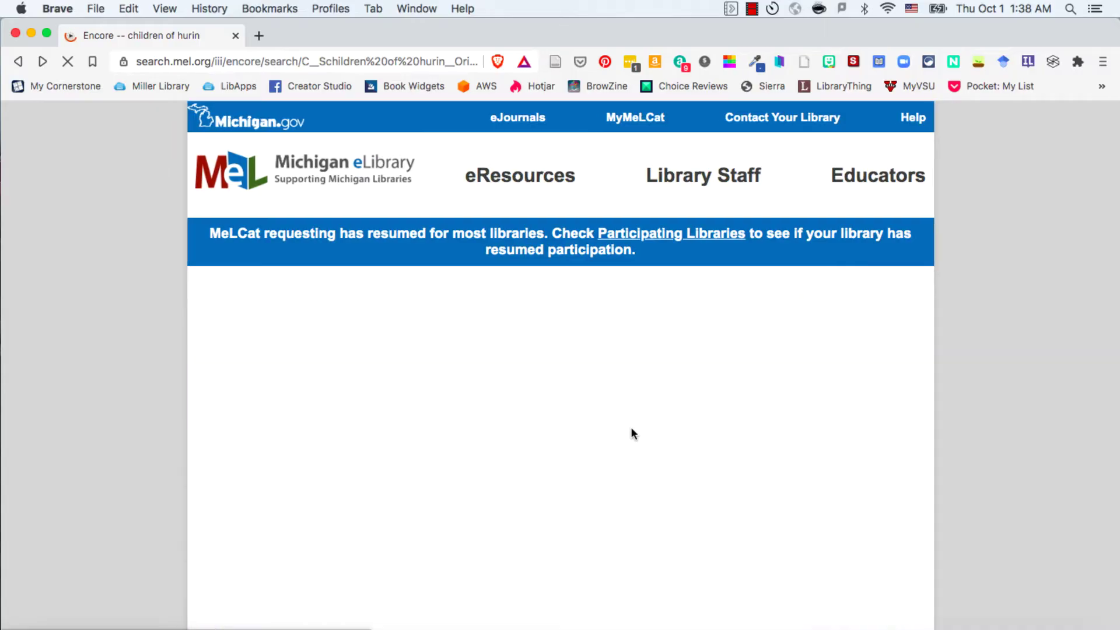
scroll(677, 442, down, 2)
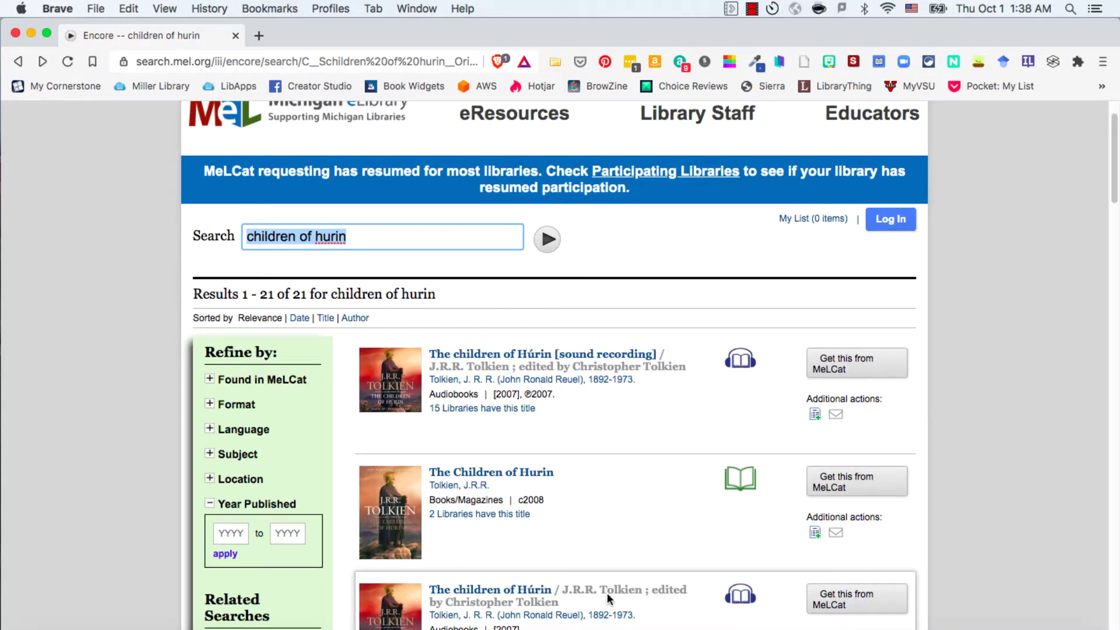
scroll(678, 548, down, 1)
scroll(678, 548, down, 8)
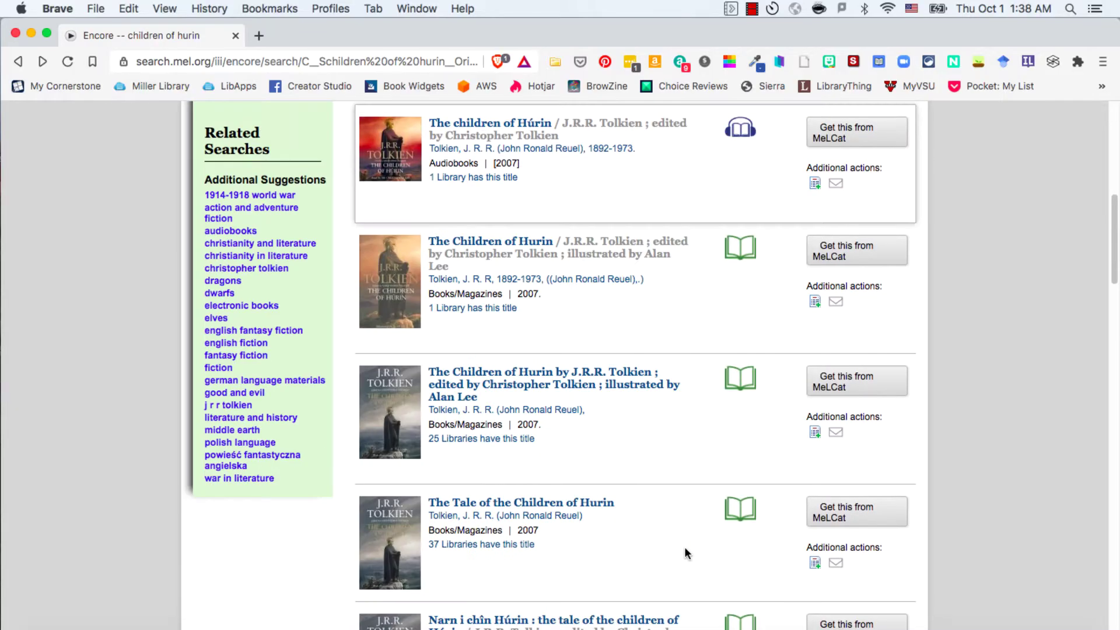
click(858, 382)
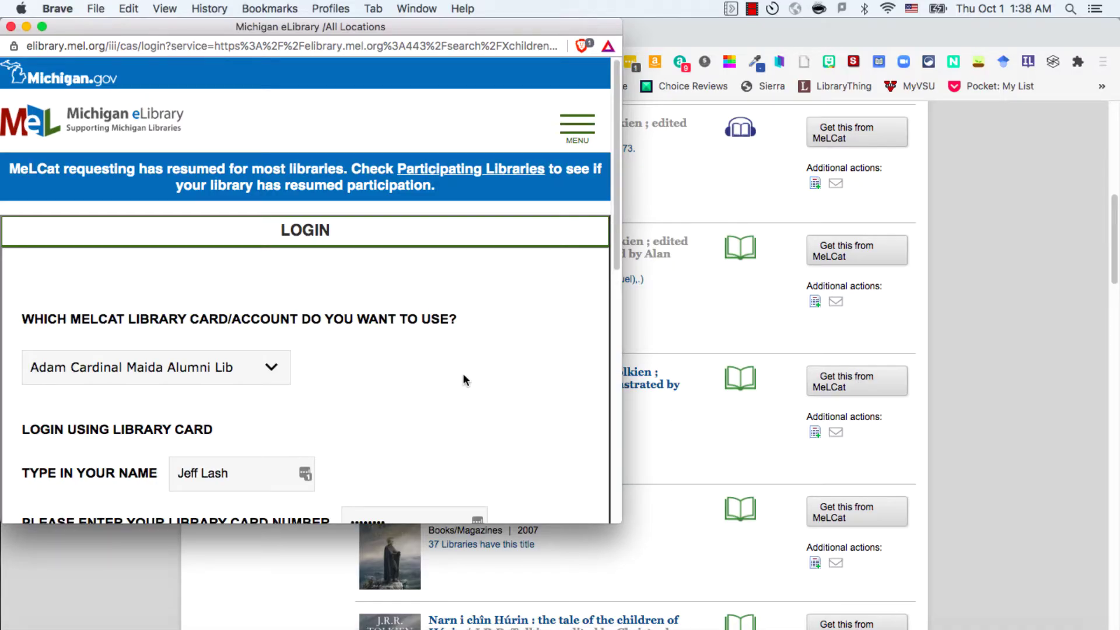
Choose Cornerstone University as the MeLCat library account, review the login fields and close the login window without submitting
click(260, 371)
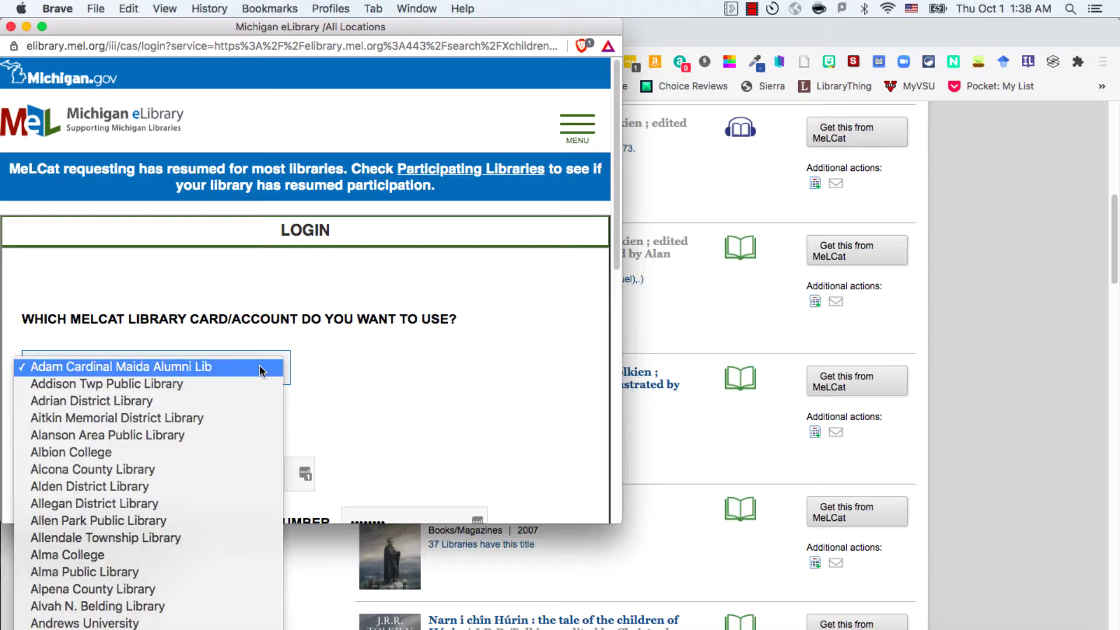
scroll(233, 417, down, 5)
scroll(227, 416, down, 15)
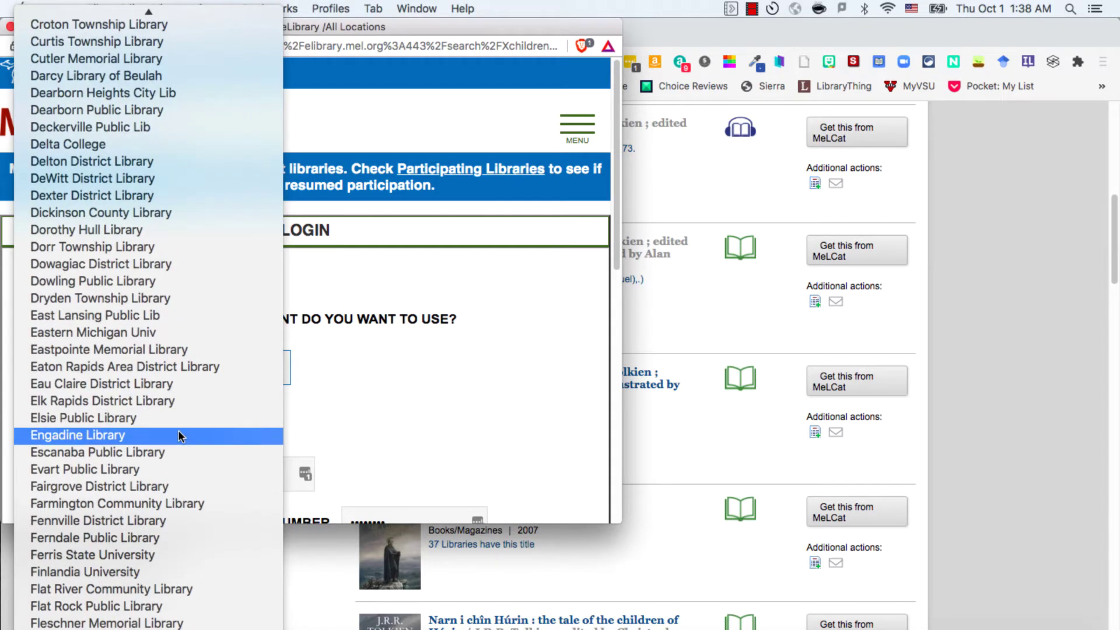
scroll(180, 437, up, 5)
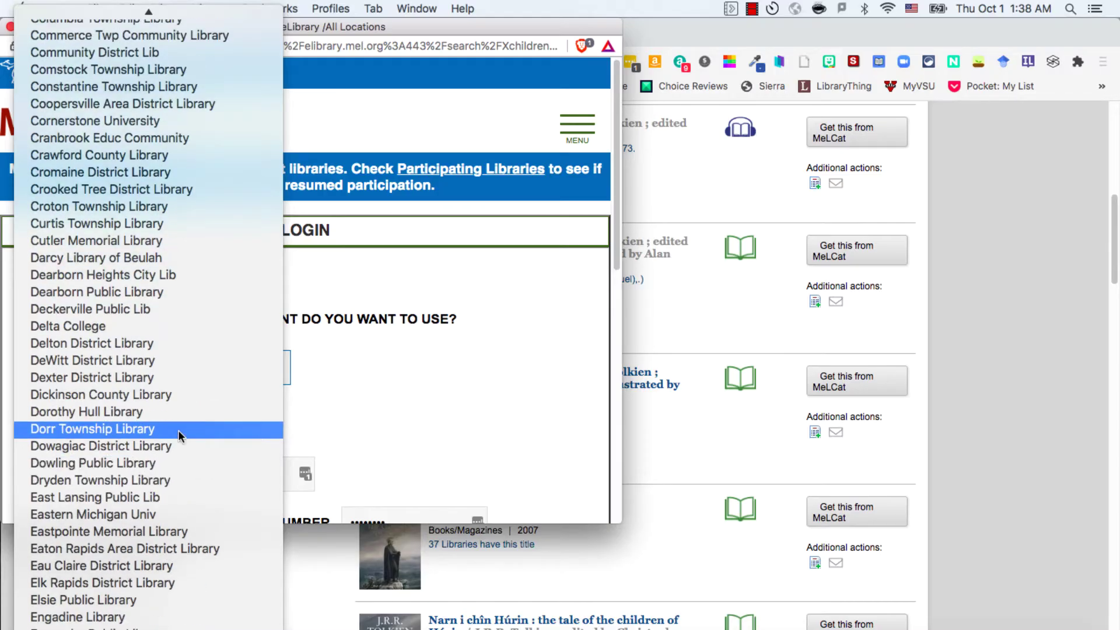
click(163, 123)
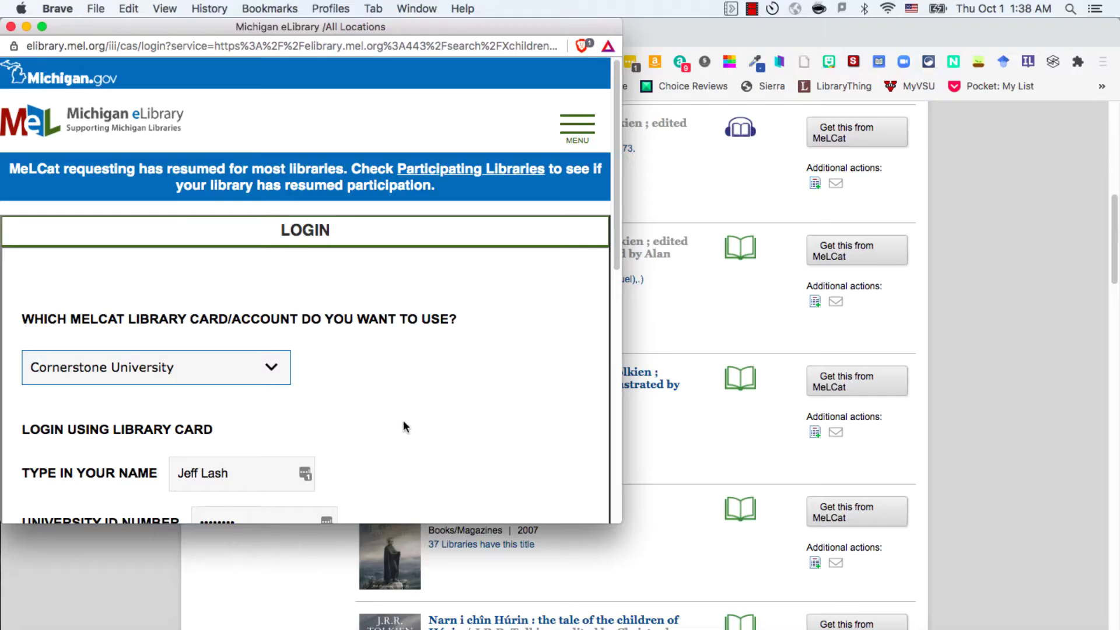
scroll(404, 420, down, 3)
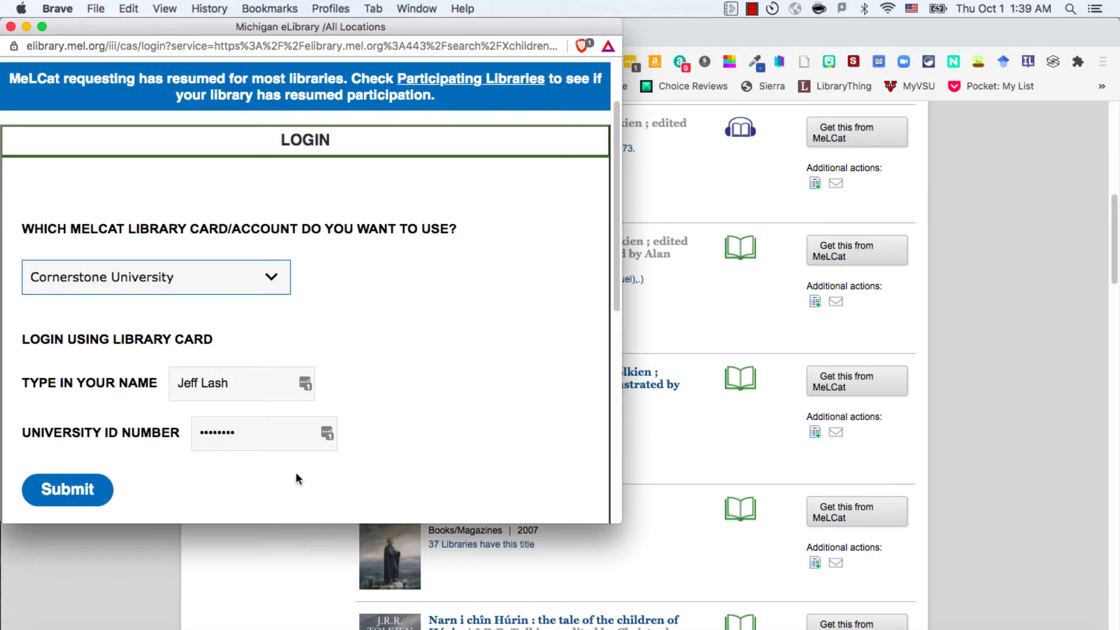
click(10, 27)
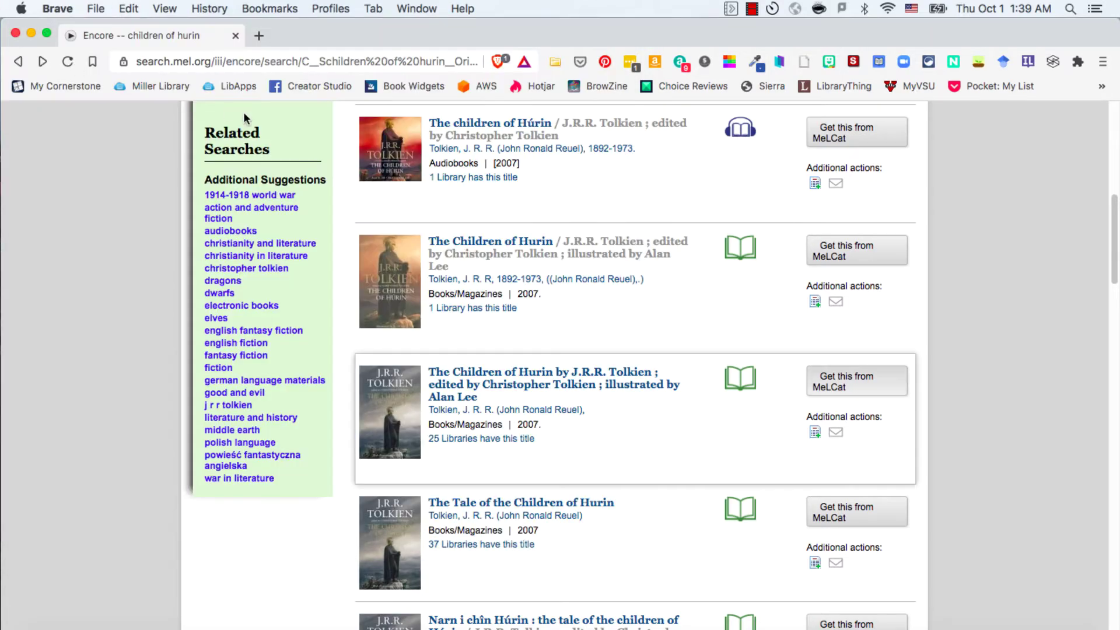
Go to the Miller Library website, view the My Library Account login form and return to the library home page
click(170, 86)
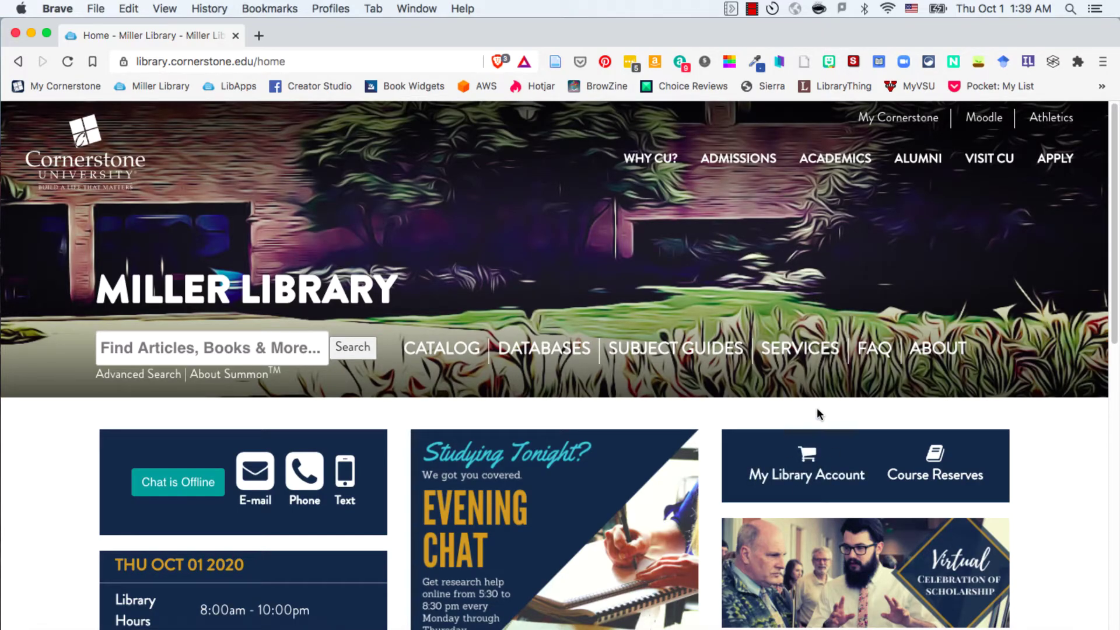
click(807, 464)
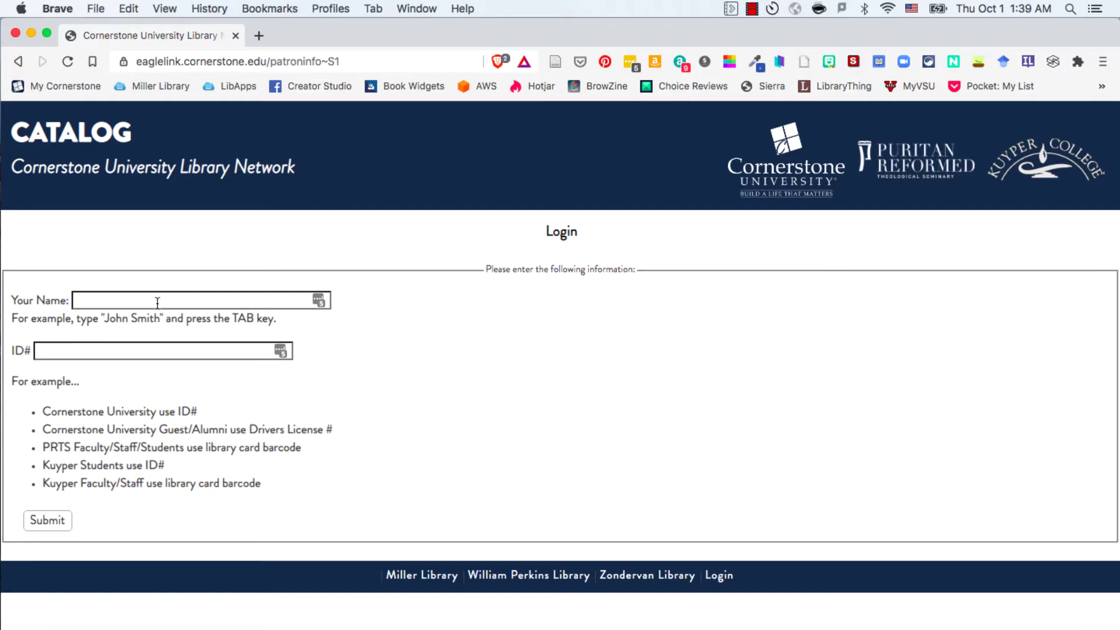
click(136, 349)
click(18, 62)
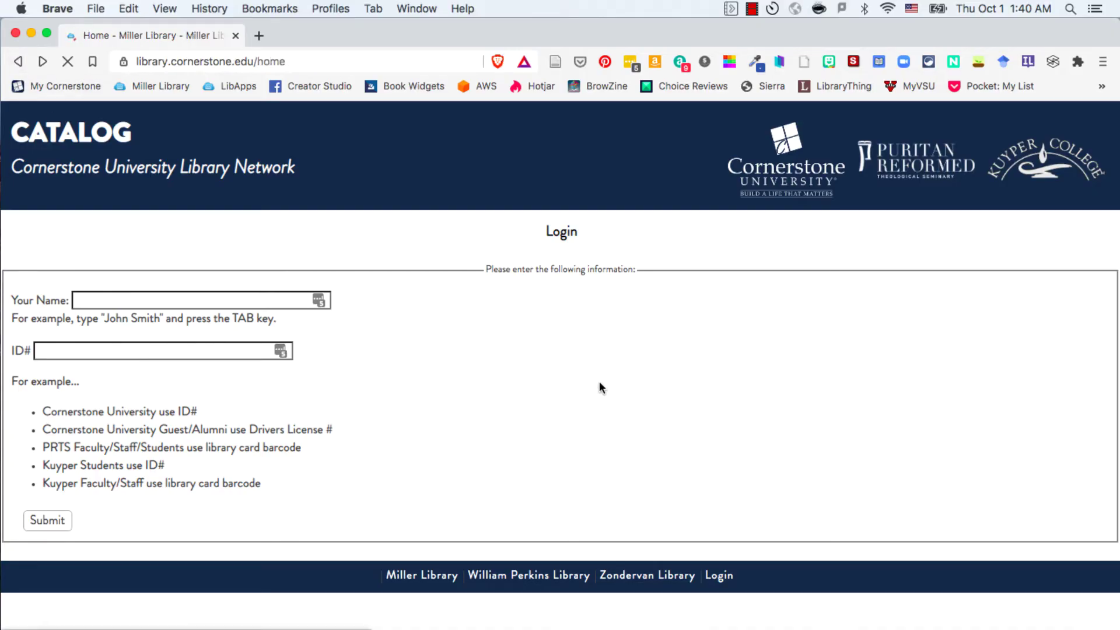
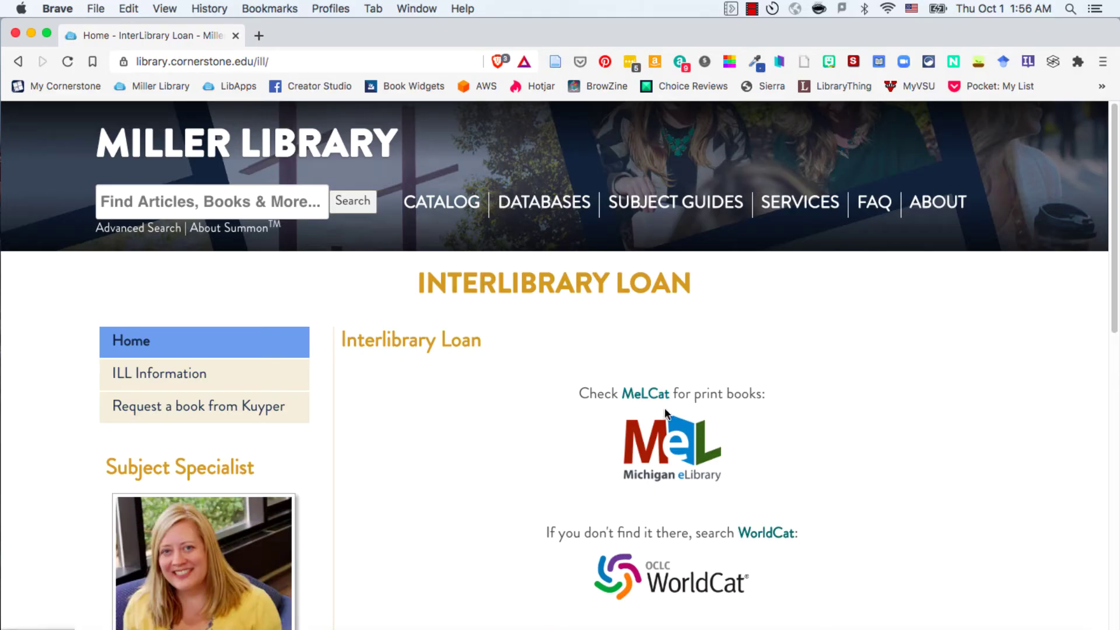
Open WorldCat from the Interlibrary Loan page and search it for "counseling"
scroll(856, 444, down, 5)
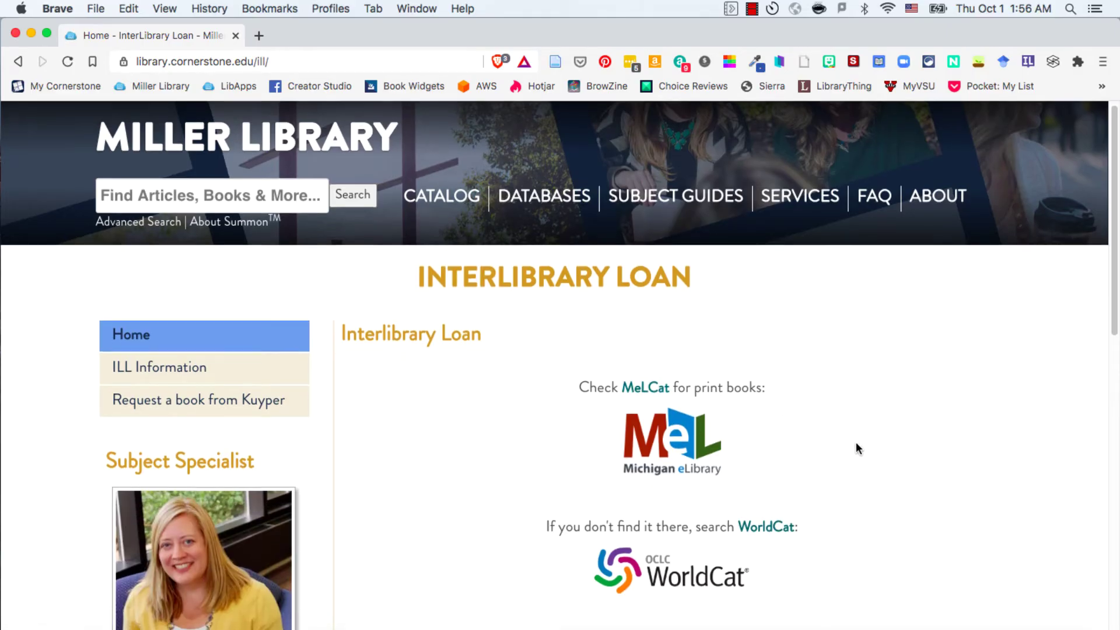
scroll(856, 443, down, 1)
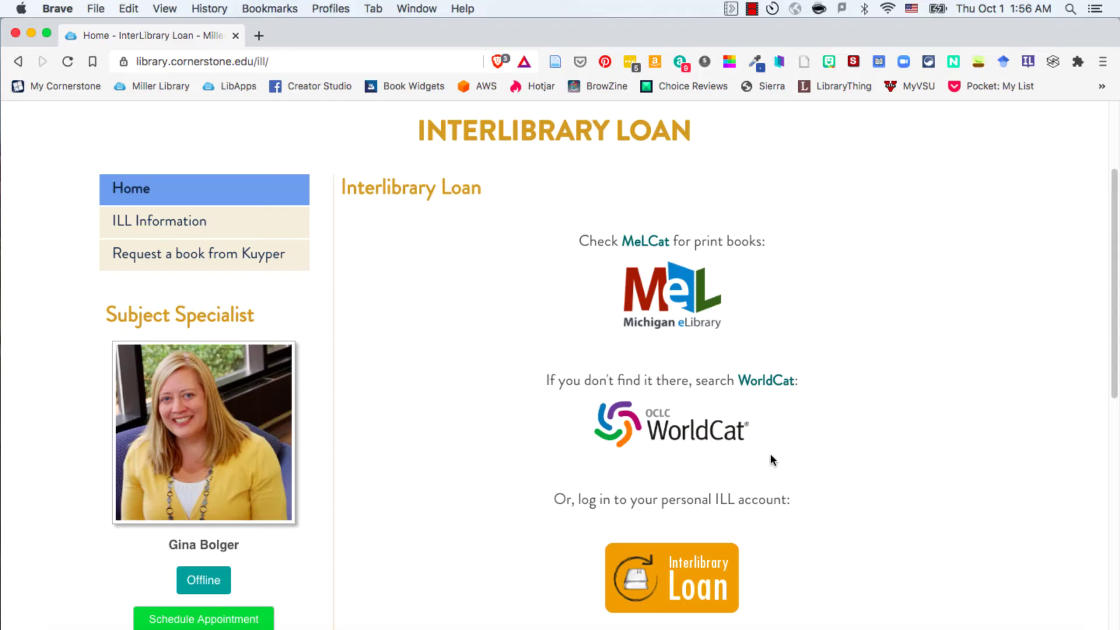
click(753, 382)
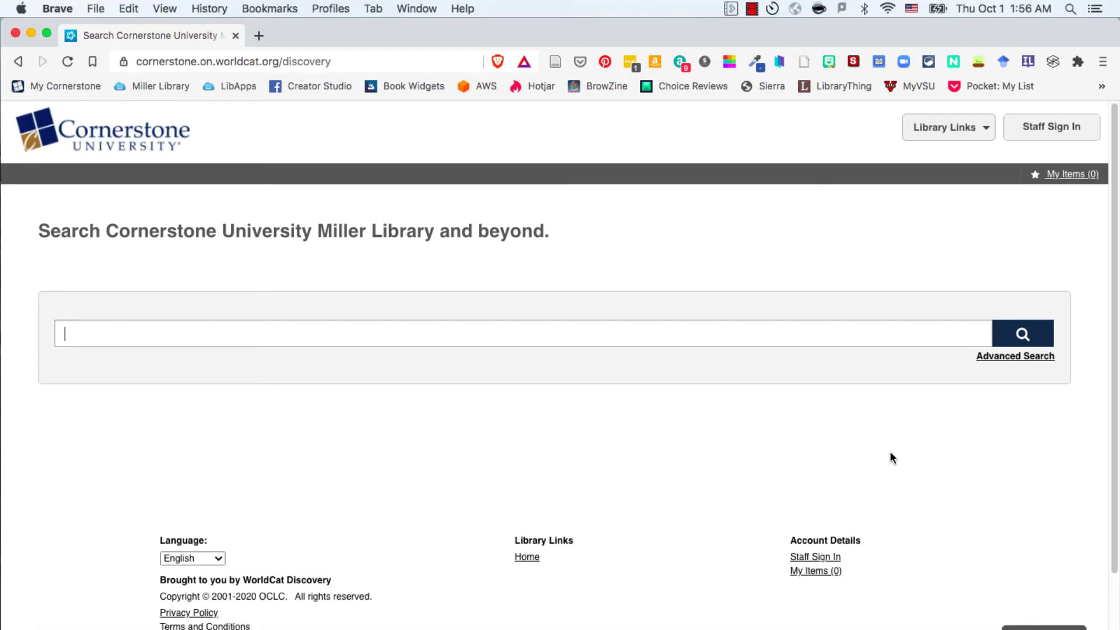
text(counseling)
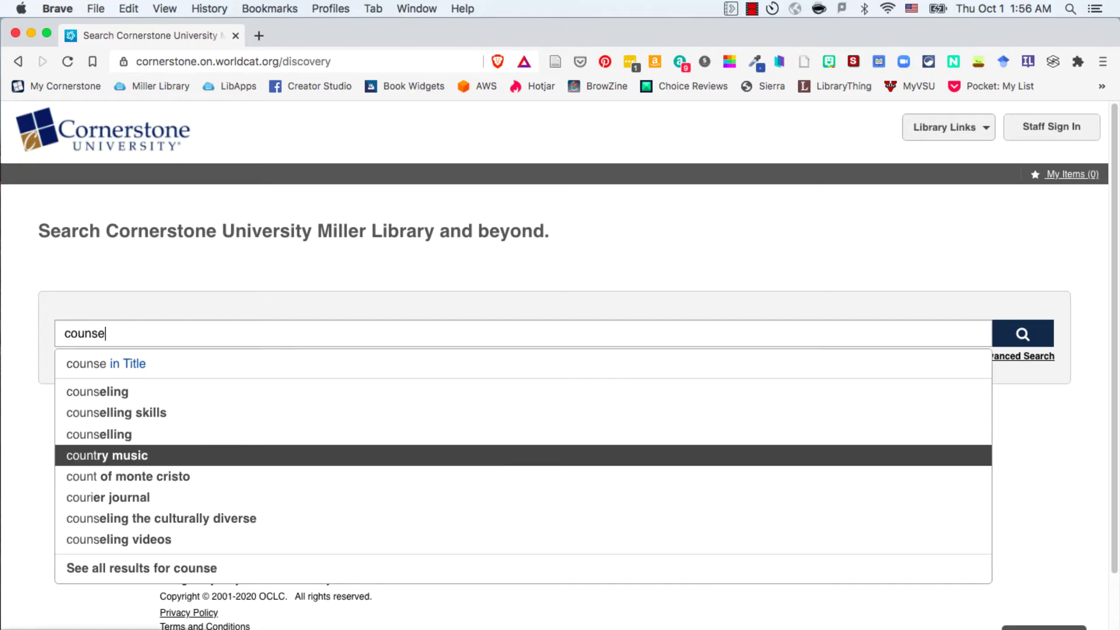
key(Return)
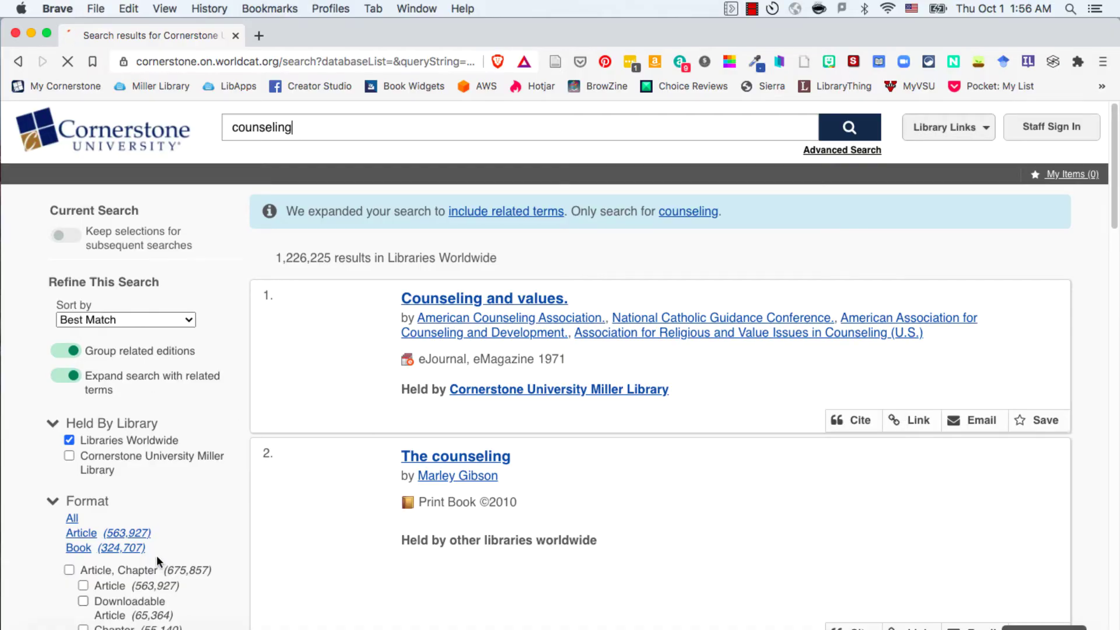
Browse the WorldCat results, open the print book "The counseling" and review its availability and the libraries worldwide that hold it
scroll(638, 458, down, 4)
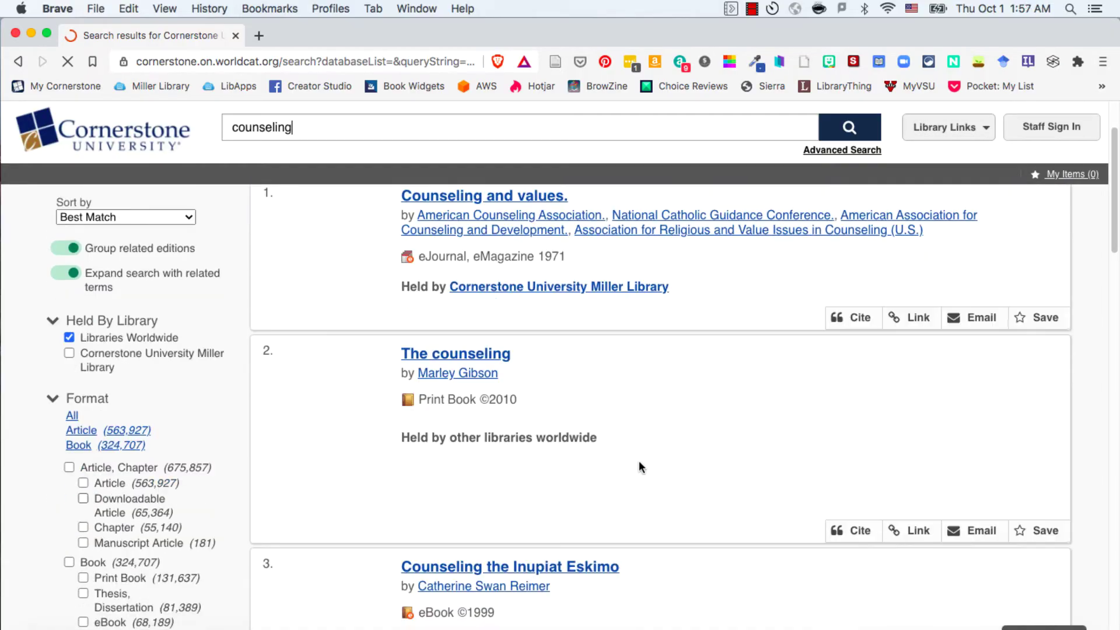
scroll(639, 461, down, 4)
scroll(640, 467, up, 2)
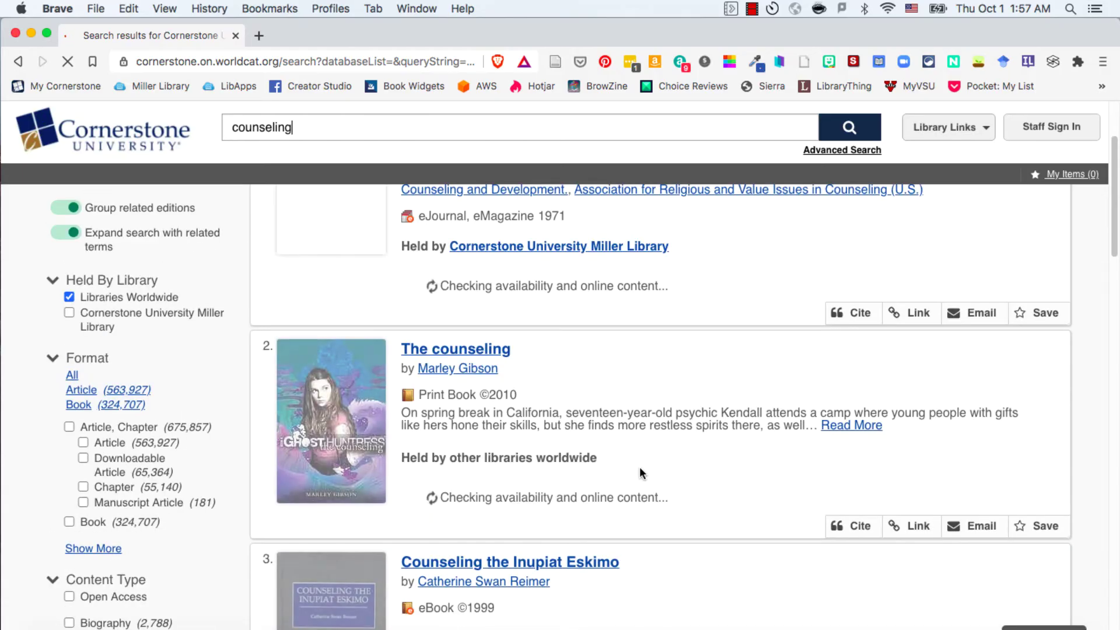
scroll(639, 467, up, 4)
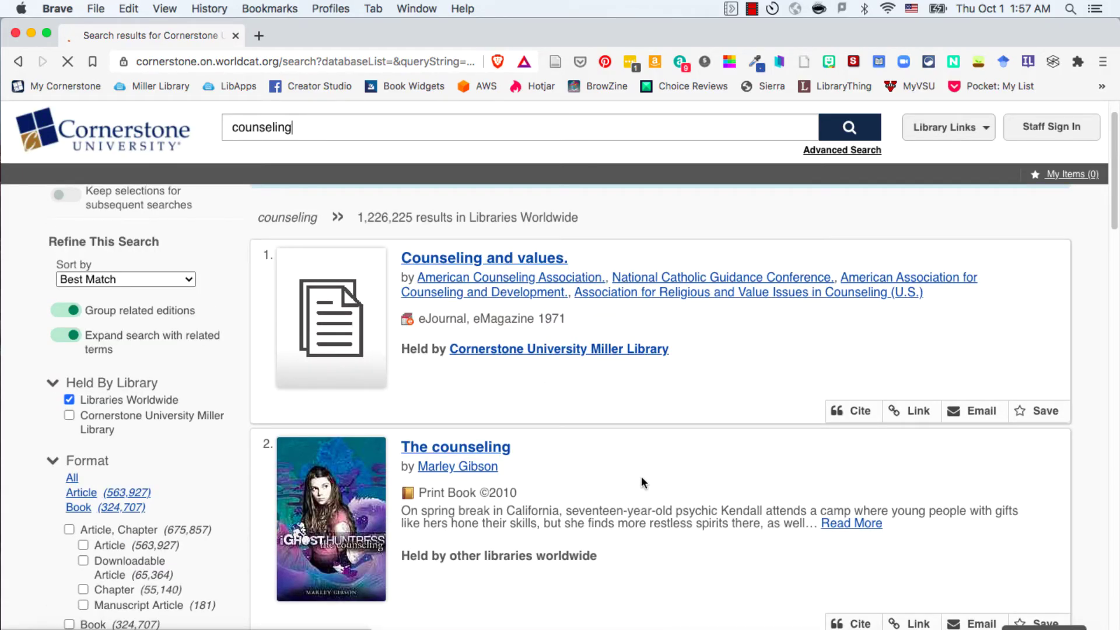
scroll(642, 476, down, 1)
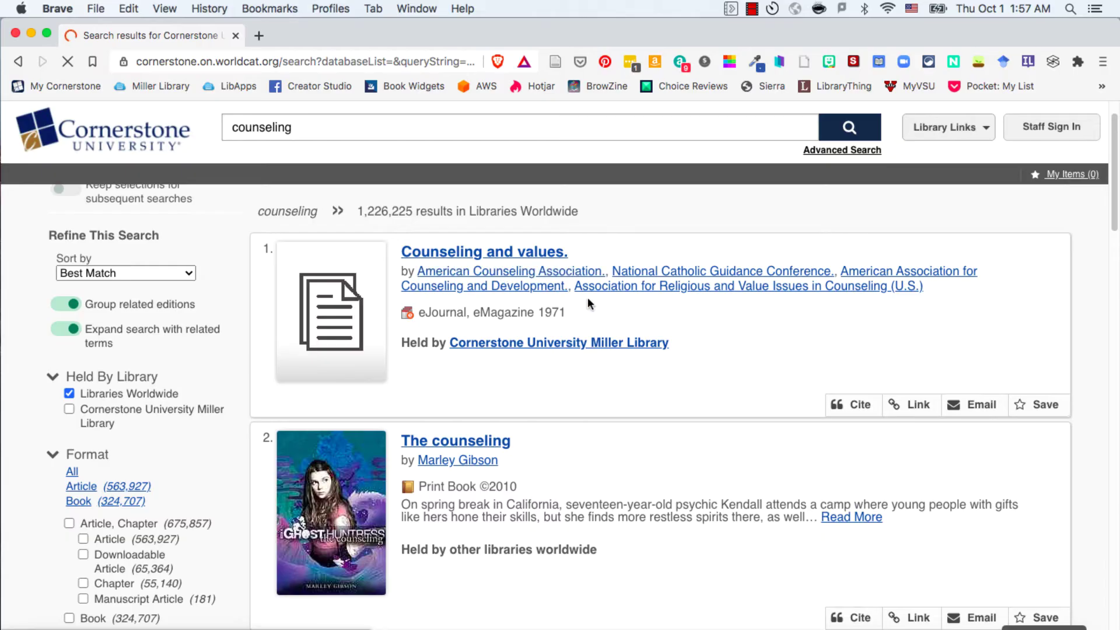
click(482, 441)
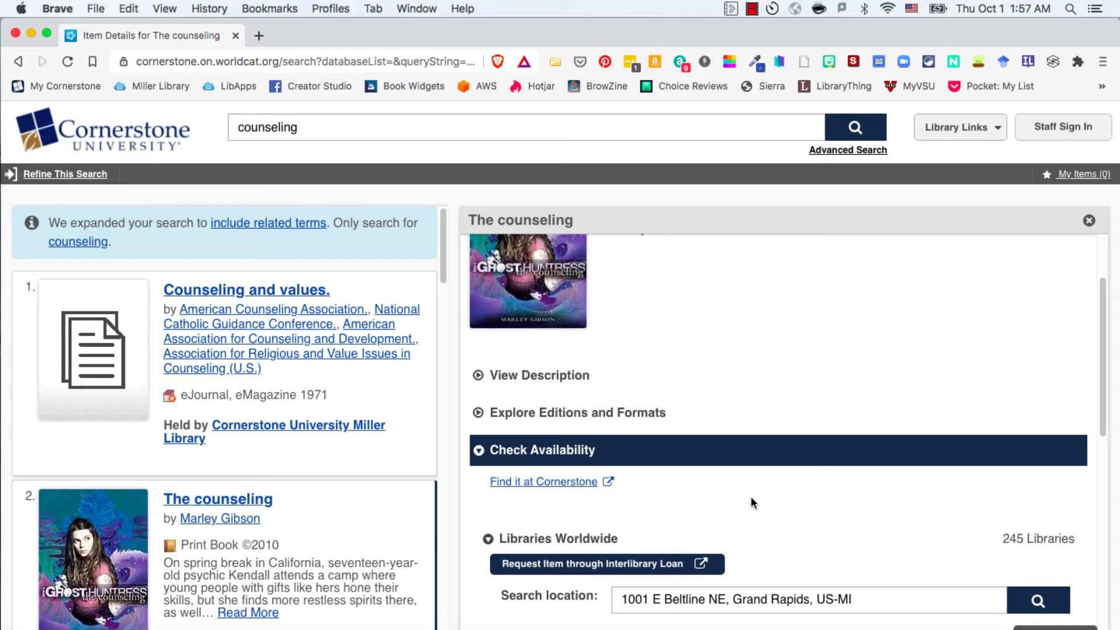
scroll(750, 496, down, 4)
scroll(758, 508, down, 3)
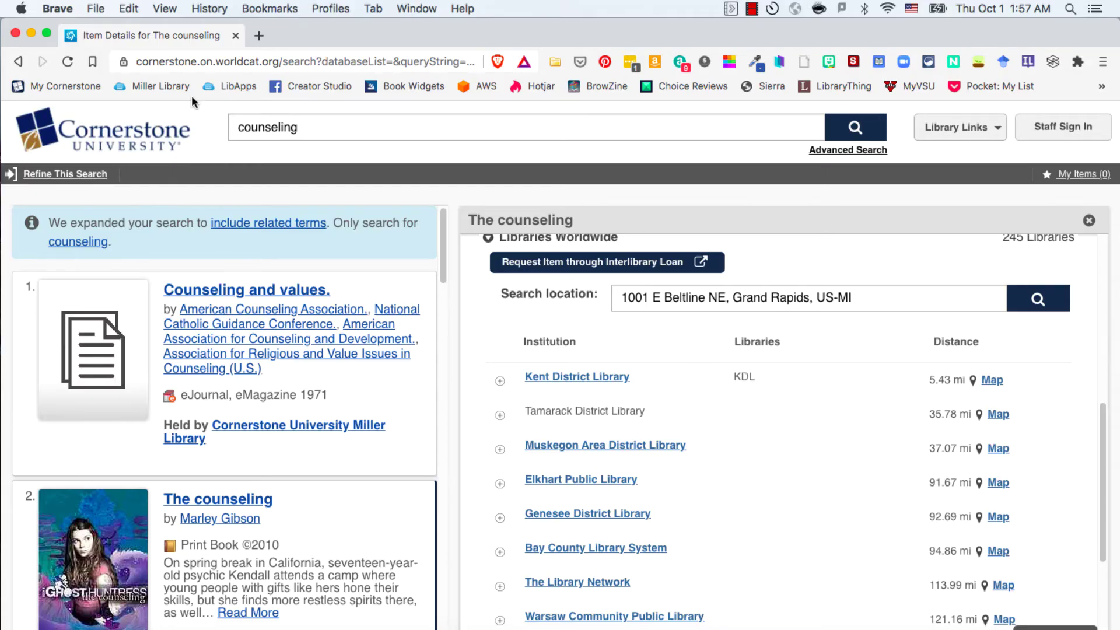
Go to the Miller Library home page and search for "Sanctifying Texts, Transforming Rituals"
click(176, 85)
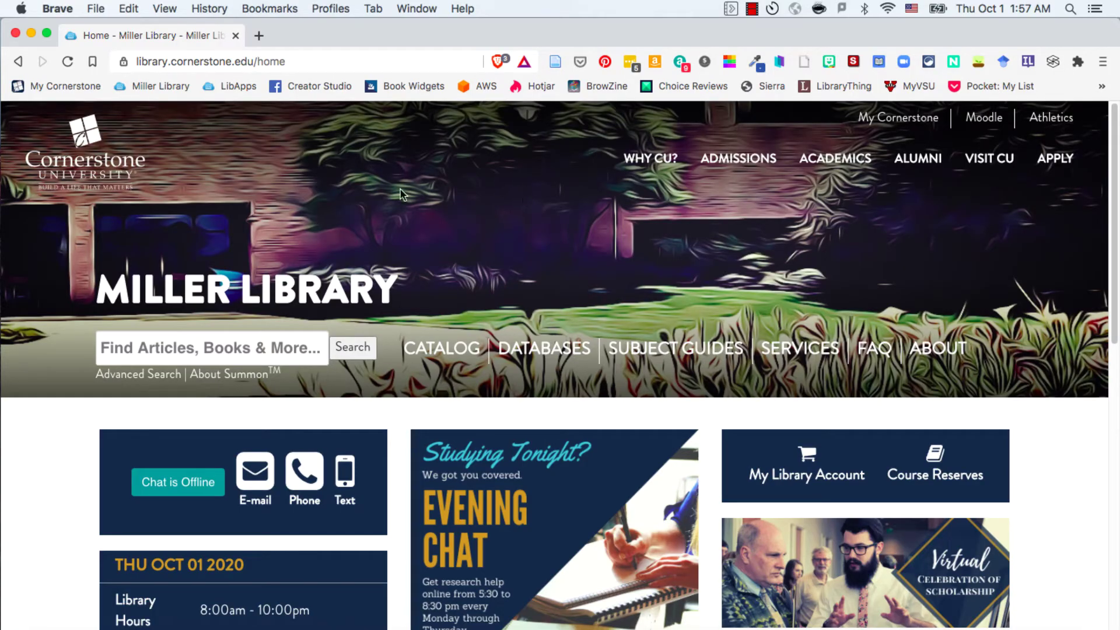
click(247, 347)
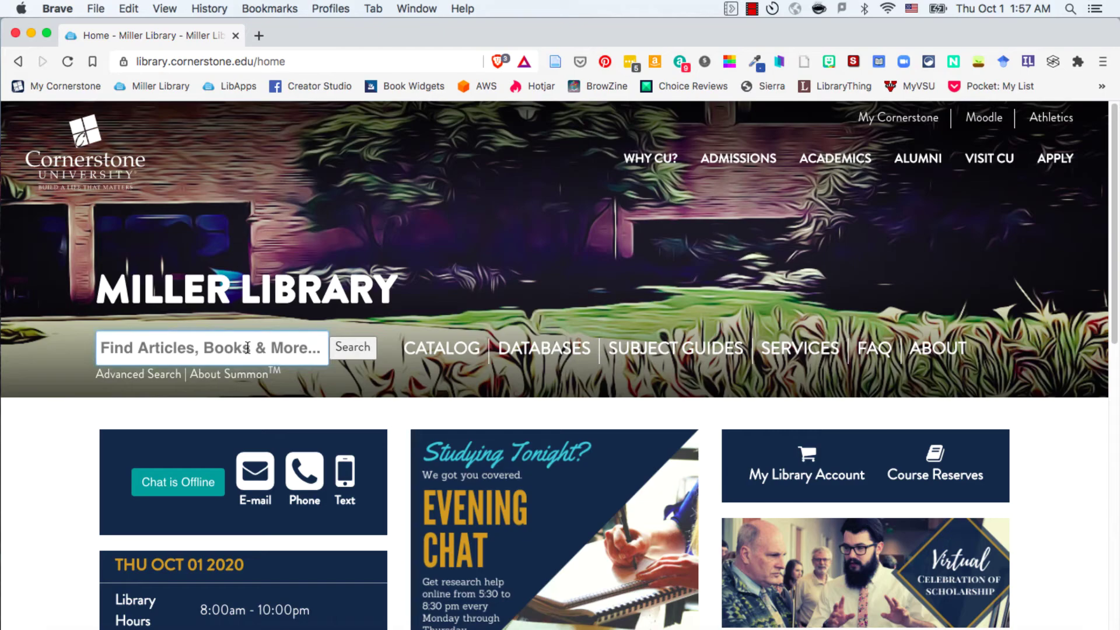
key(super+v)
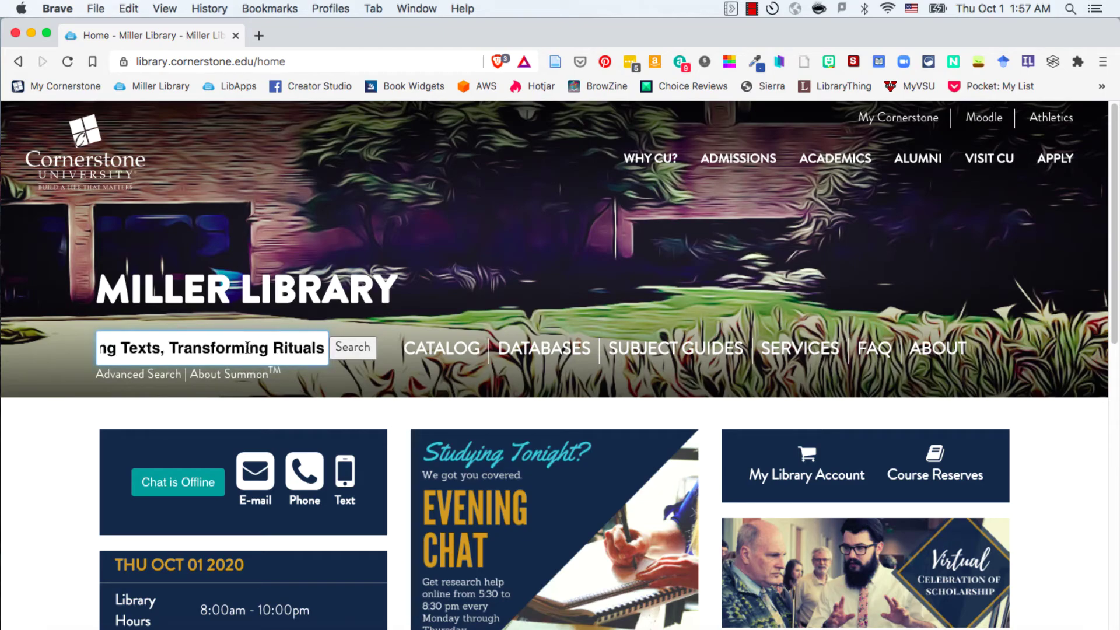
key(Return)
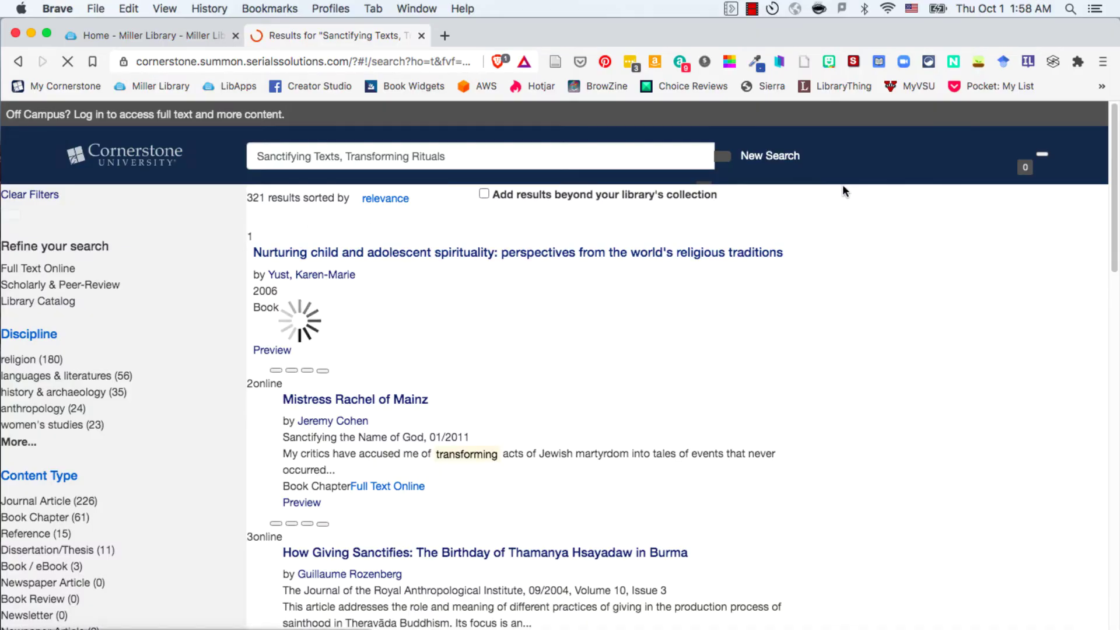
Run an advanced search with "Sanctifying Texts, Transforming Rituals" as the Title and "van geest" as the Author
click(768, 156)
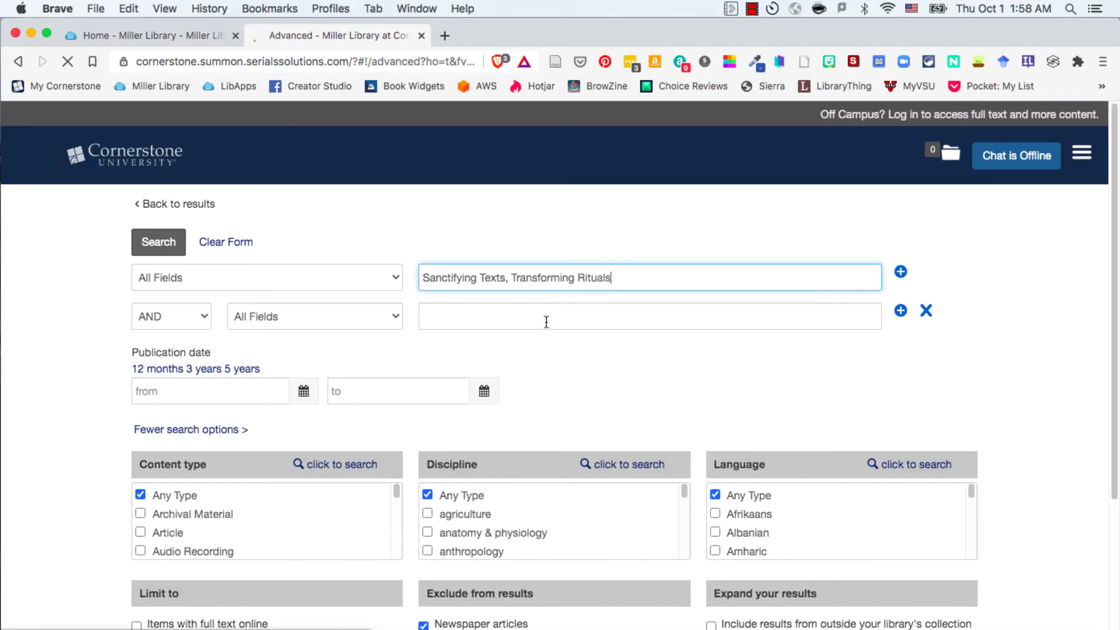
click(399, 278)
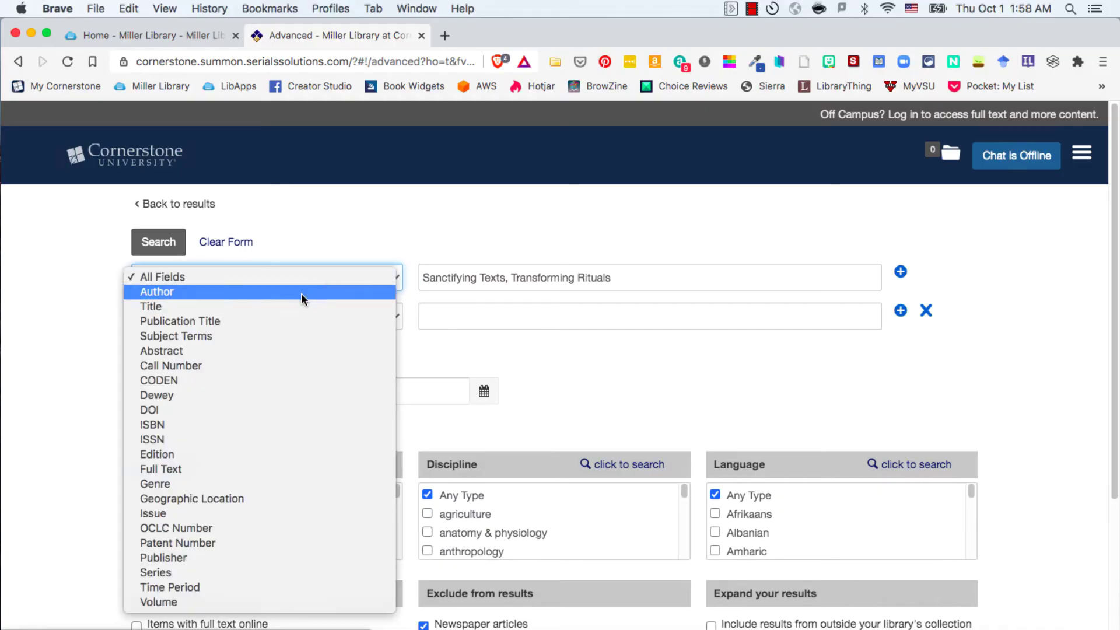
click(291, 306)
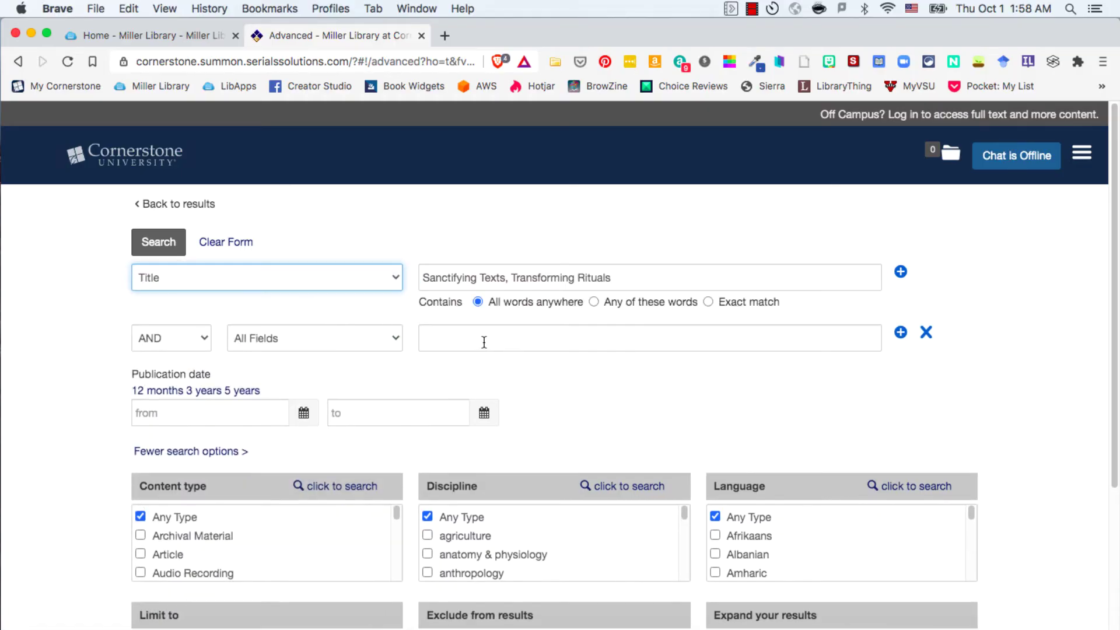
click(352, 338)
click(315, 353)
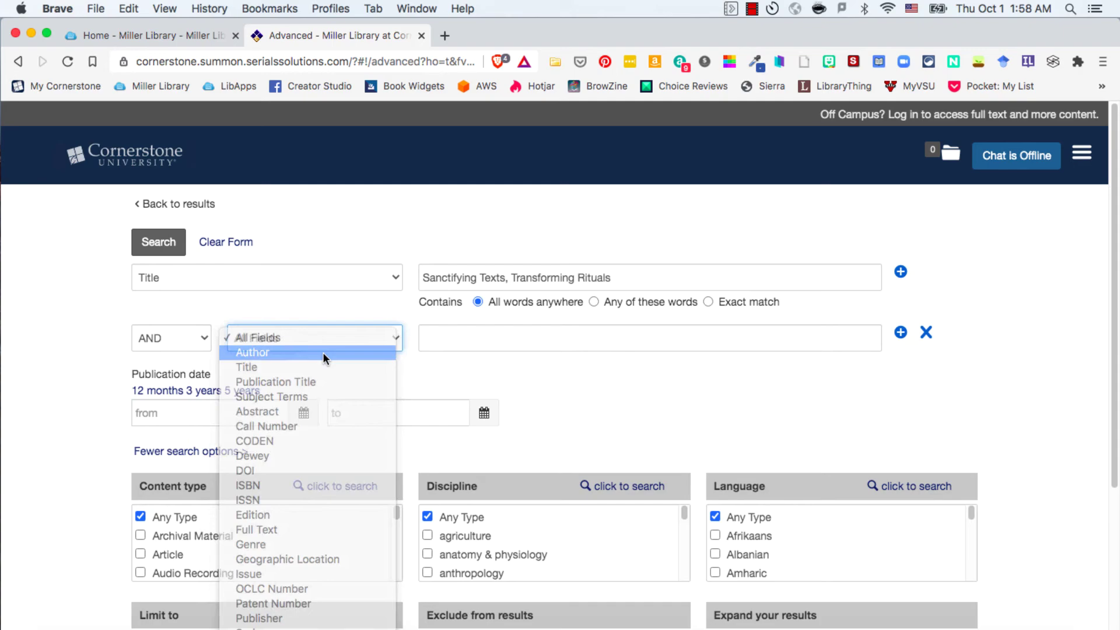
click(477, 340)
text(va)
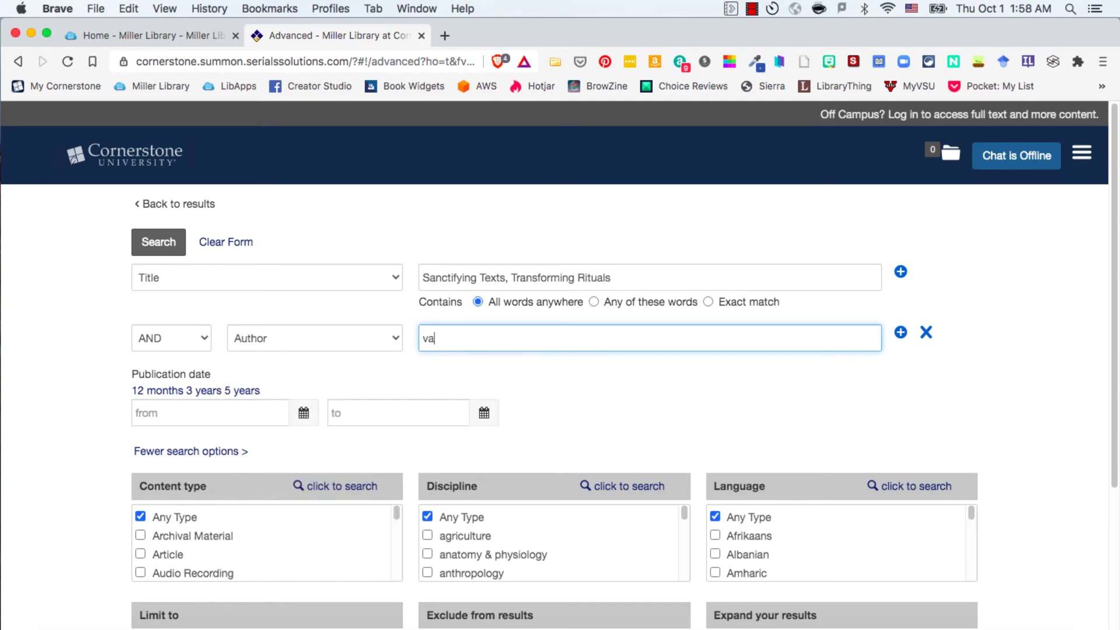
text(n geest)
key(Return)
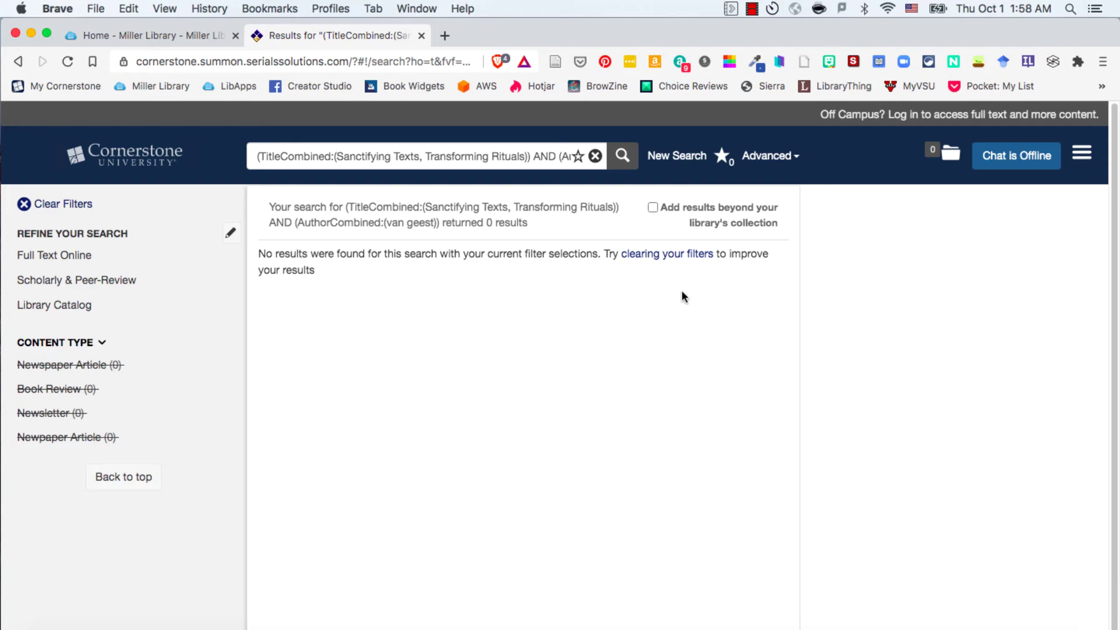
Add results beyond the library's collection and start an Interlibrary Loan request for the 2017 print book through its Citation Online page
click(652, 207)
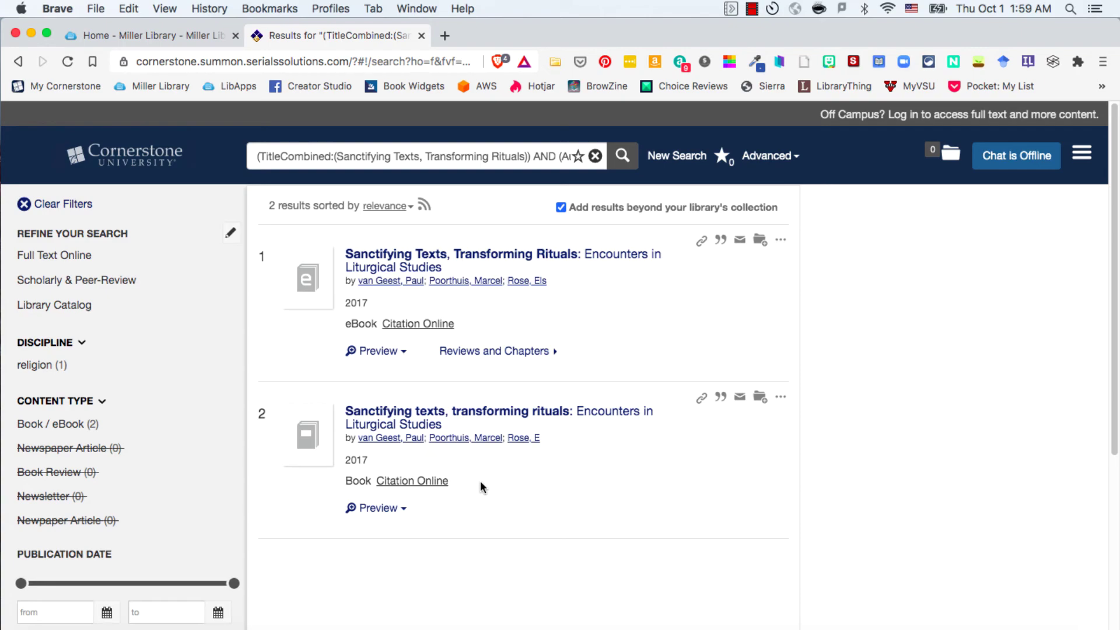
click(439, 481)
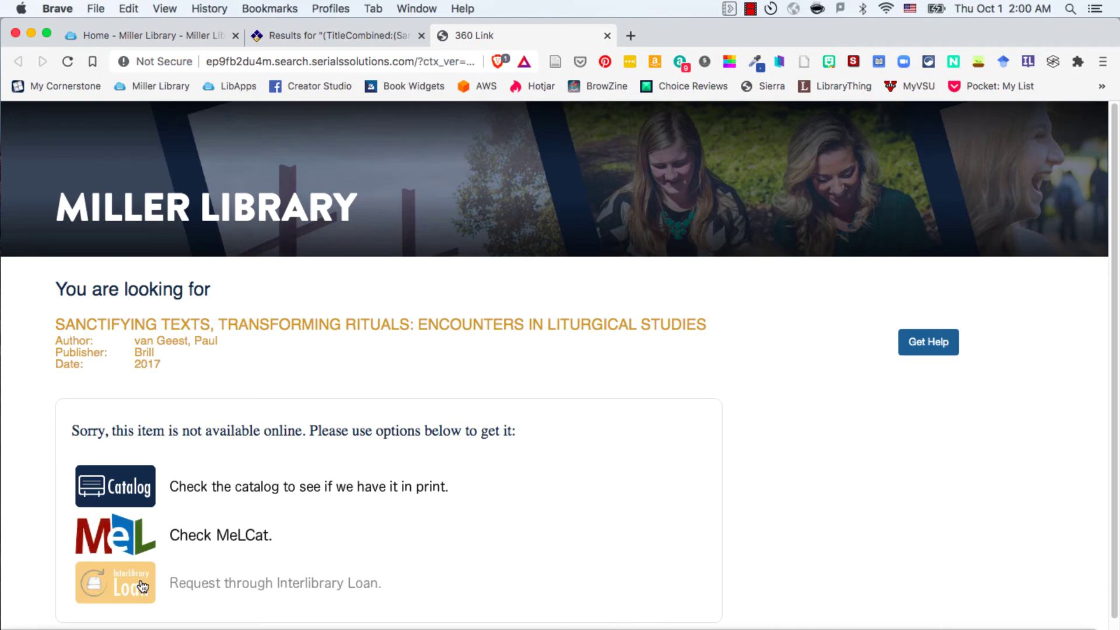
click(140, 582)
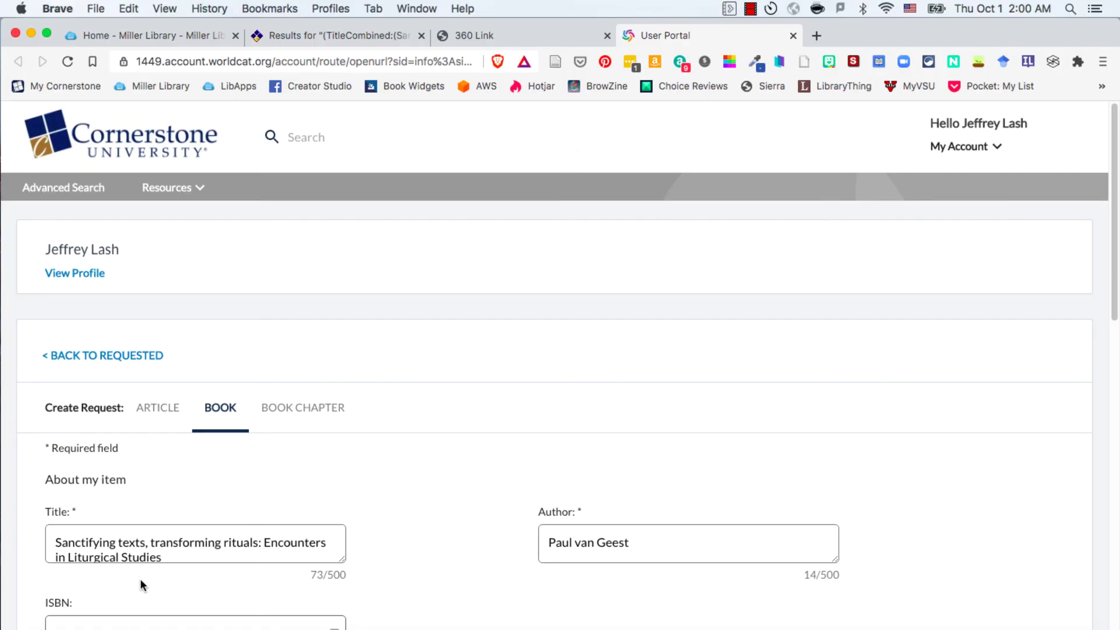
Review the book request form, including the item details, comments, contact information and submission options, without submitting it
scroll(416, 498, down, 5)
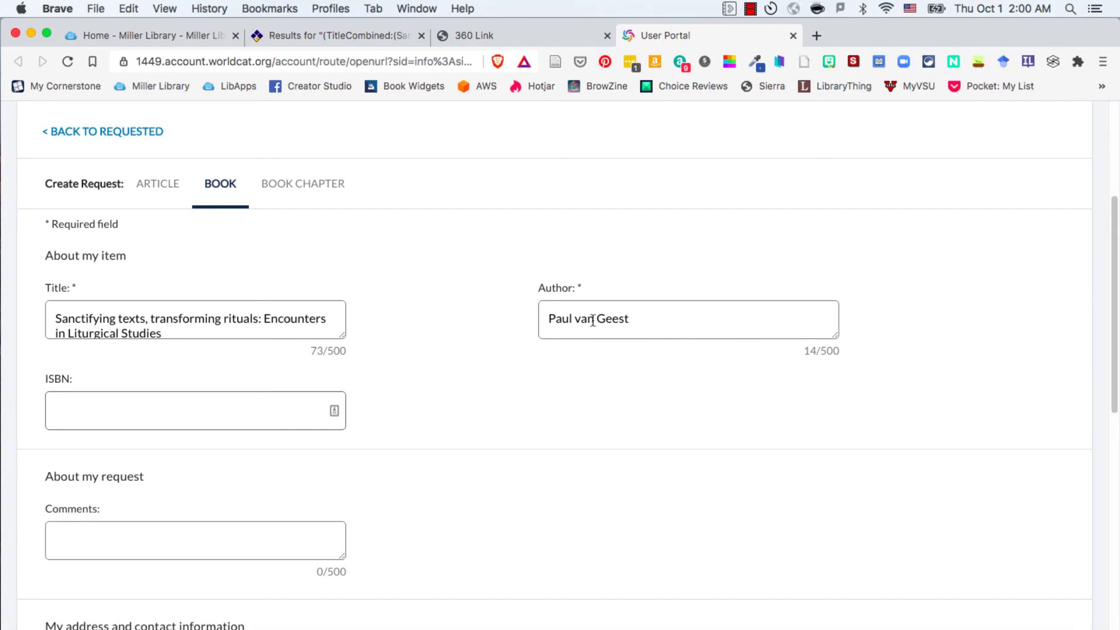
scroll(539, 470, down, 1)
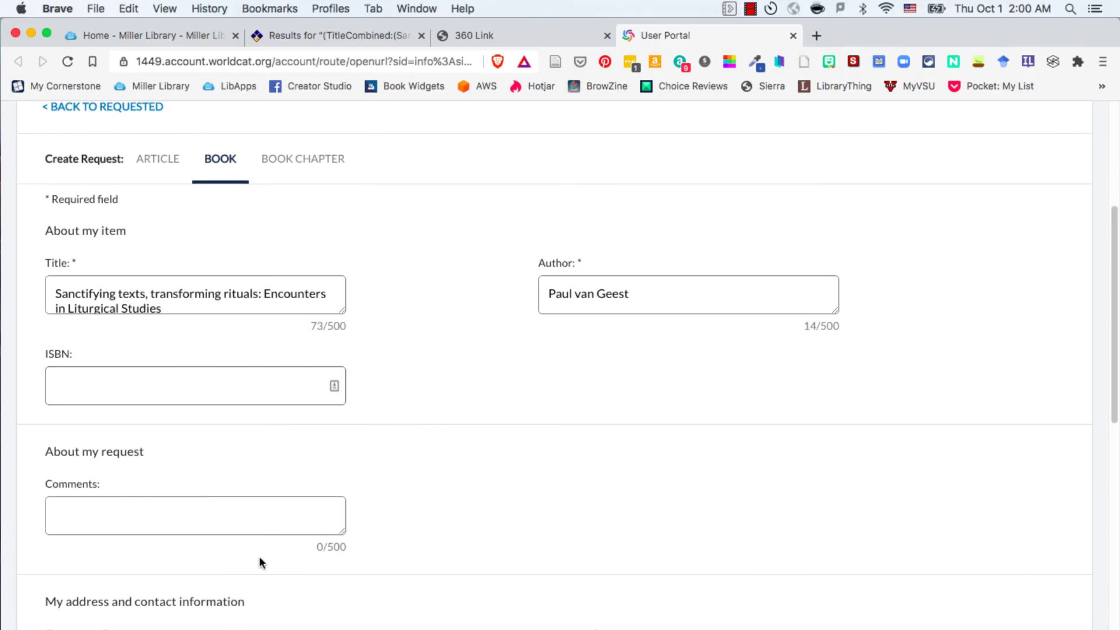
scroll(402, 477, down, 1)
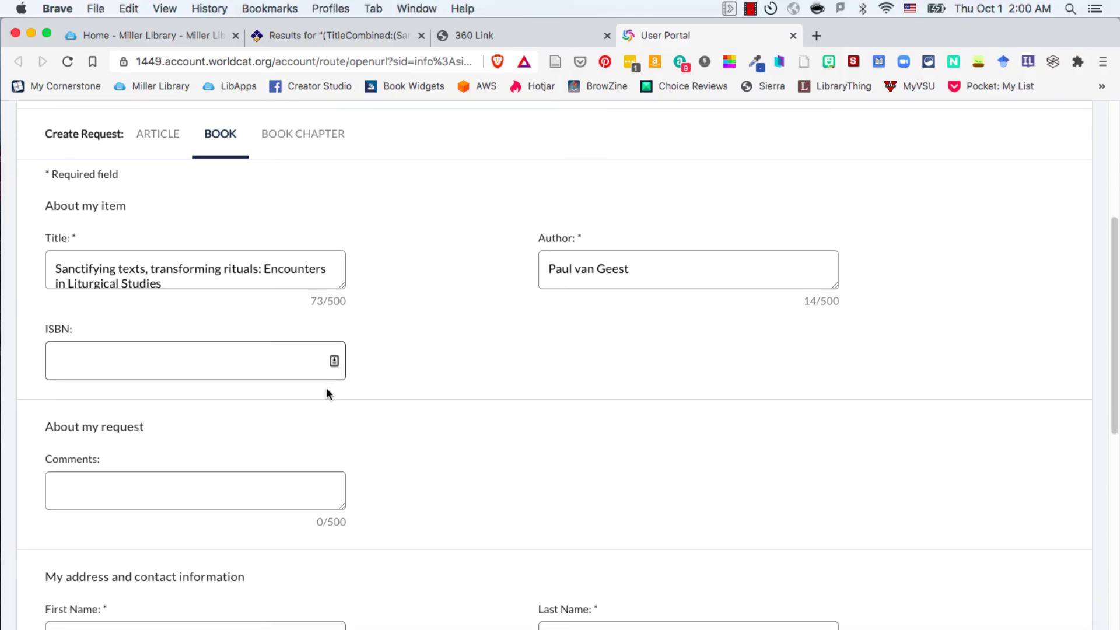
scroll(447, 428, down, 8)
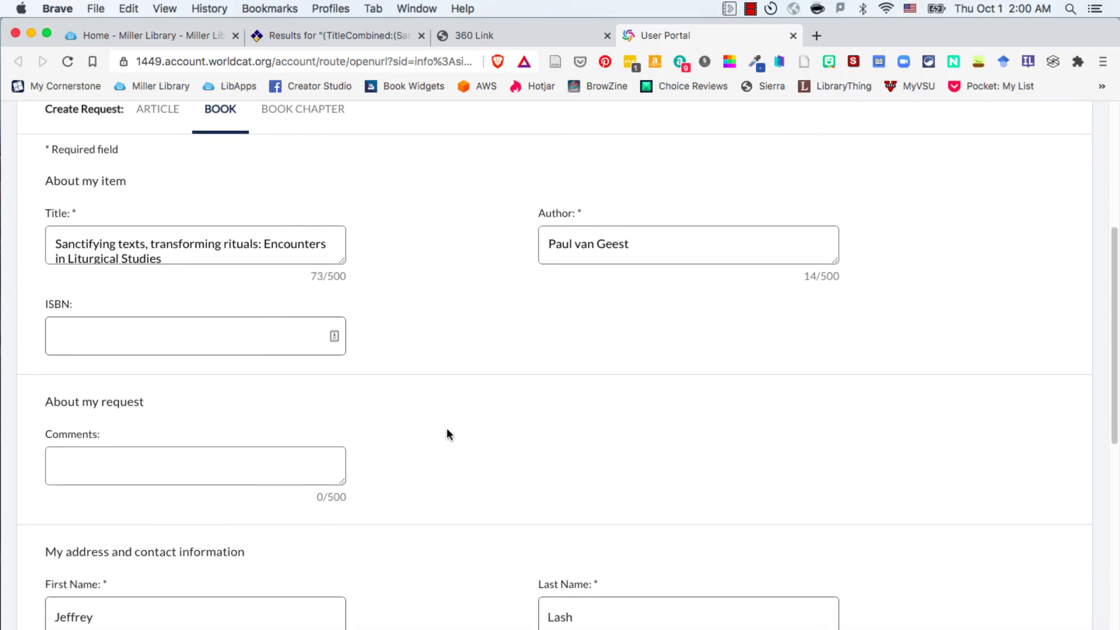
scroll(450, 436, down, 4)
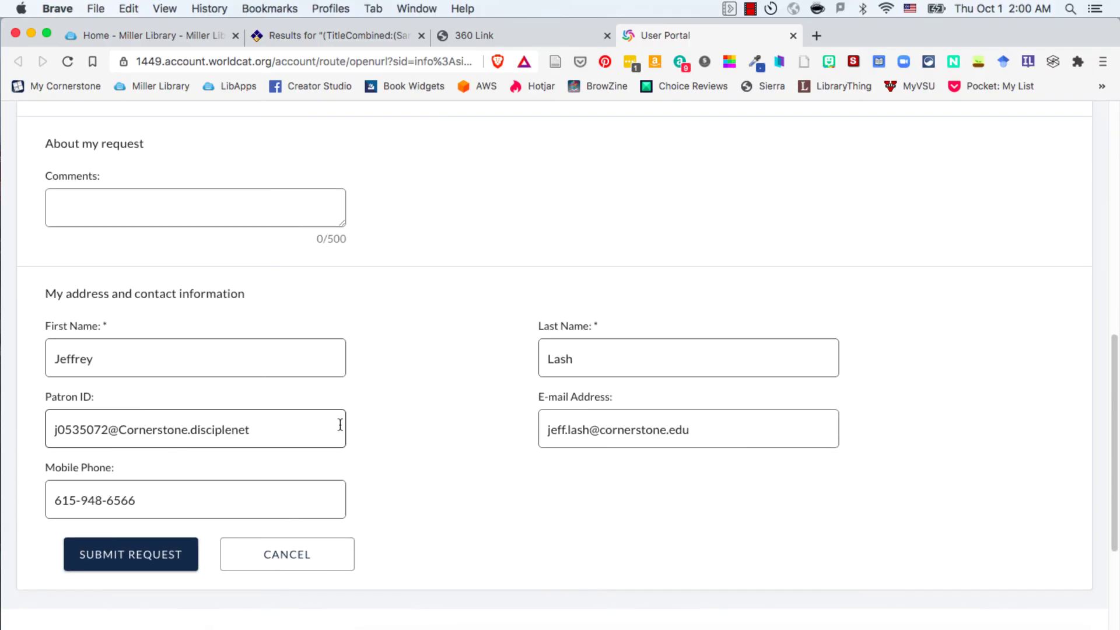
scroll(351, 422, up, 9)
scroll(371, 433, down, 13)
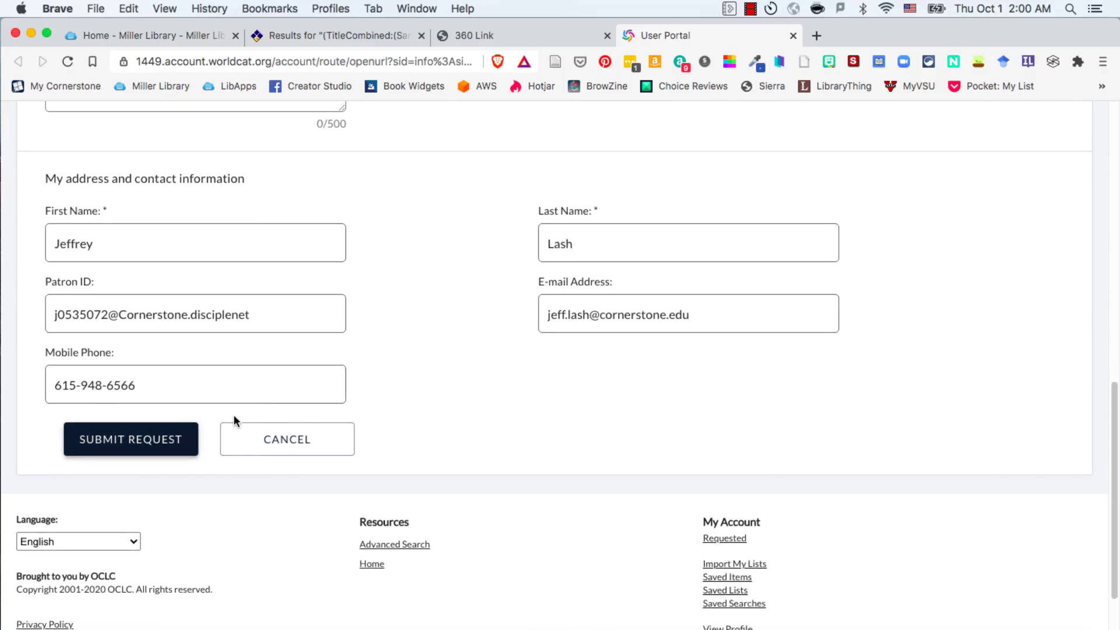
scroll(392, 380, up, 20)
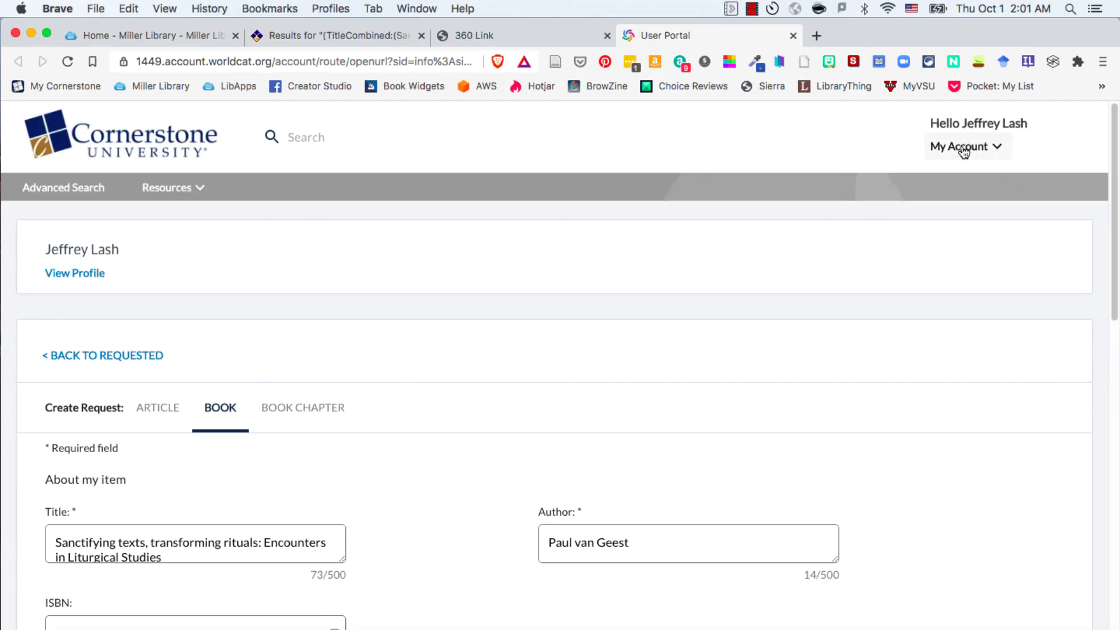
Return to the Miller Library site and view the personal ILL account login option on the Interlibrary Loan page
click(156, 36)
mouse_move(817, 350)
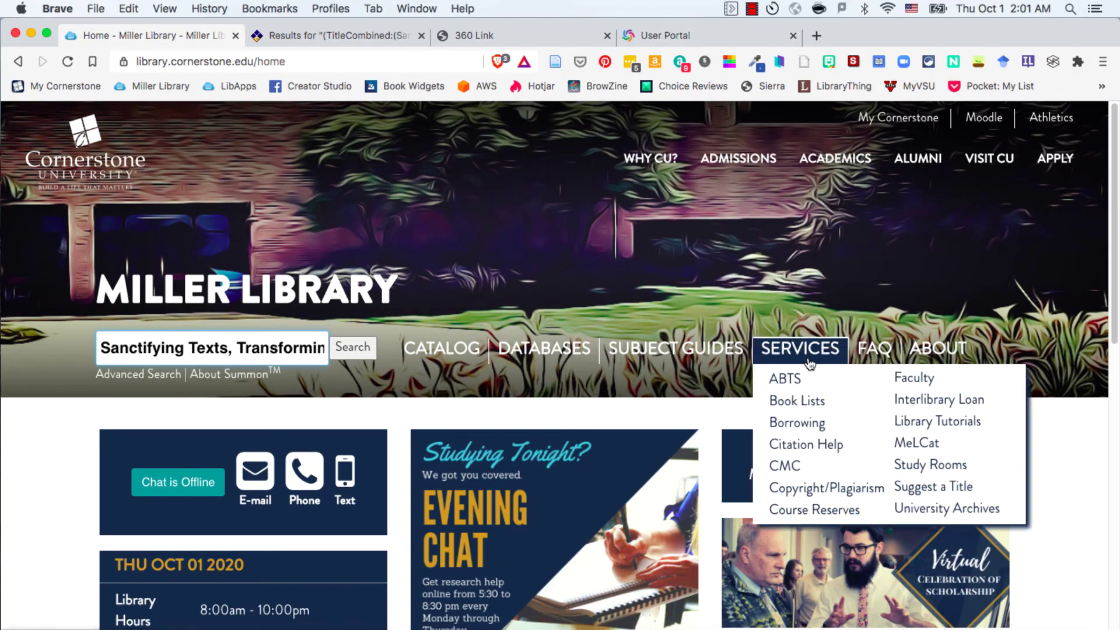
click(937, 399)
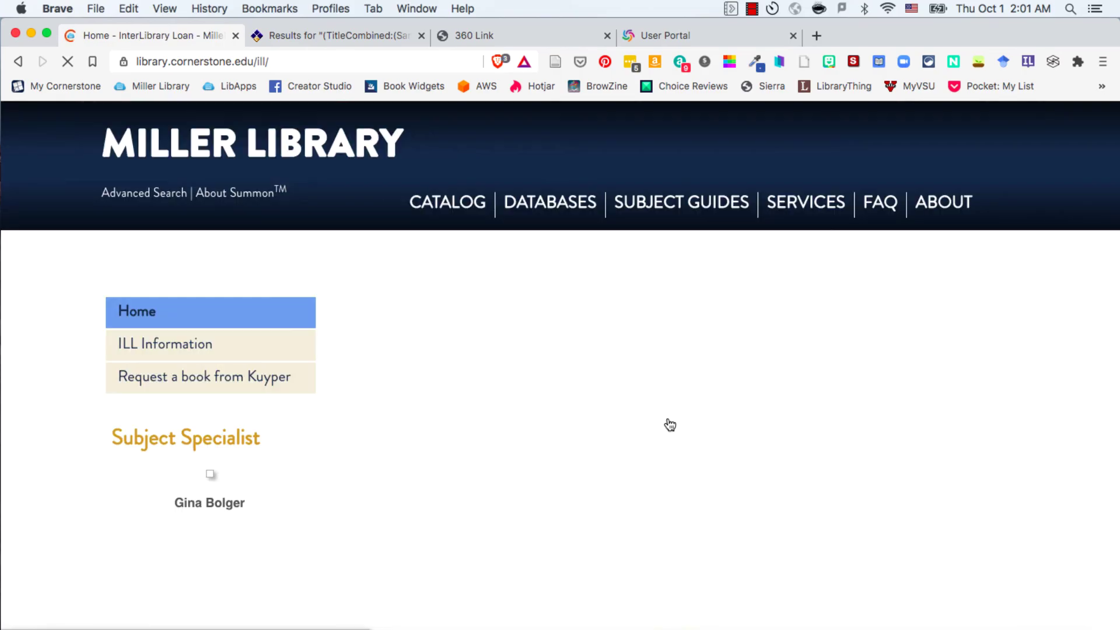
scroll(776, 531, down, 4)
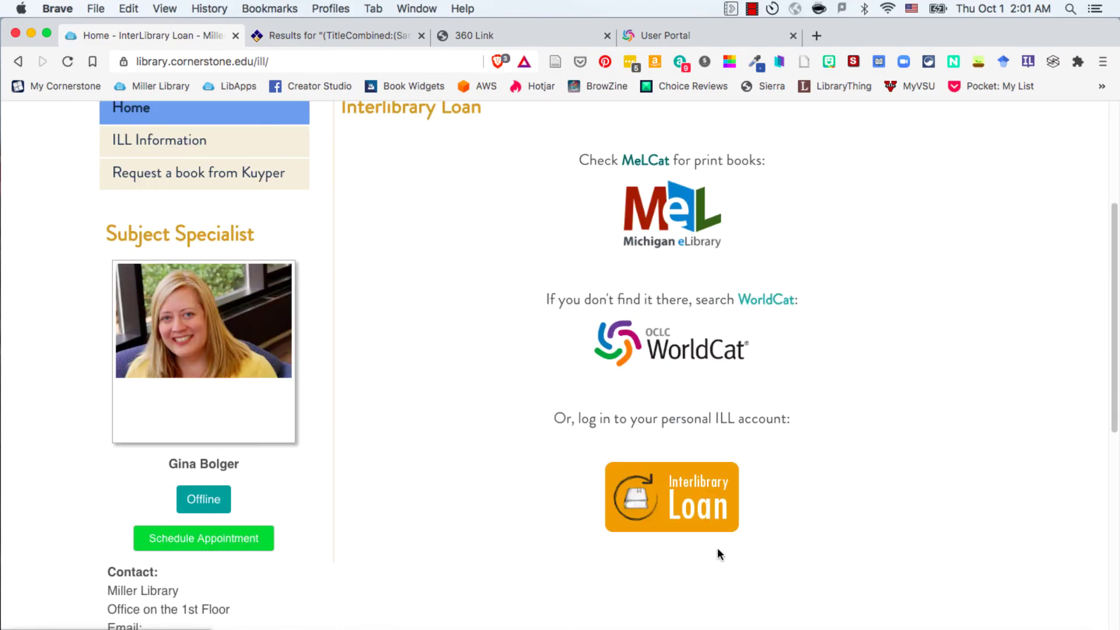
Switch back to the User Portal and view the account's list of requested items and their statuses
click(696, 36)
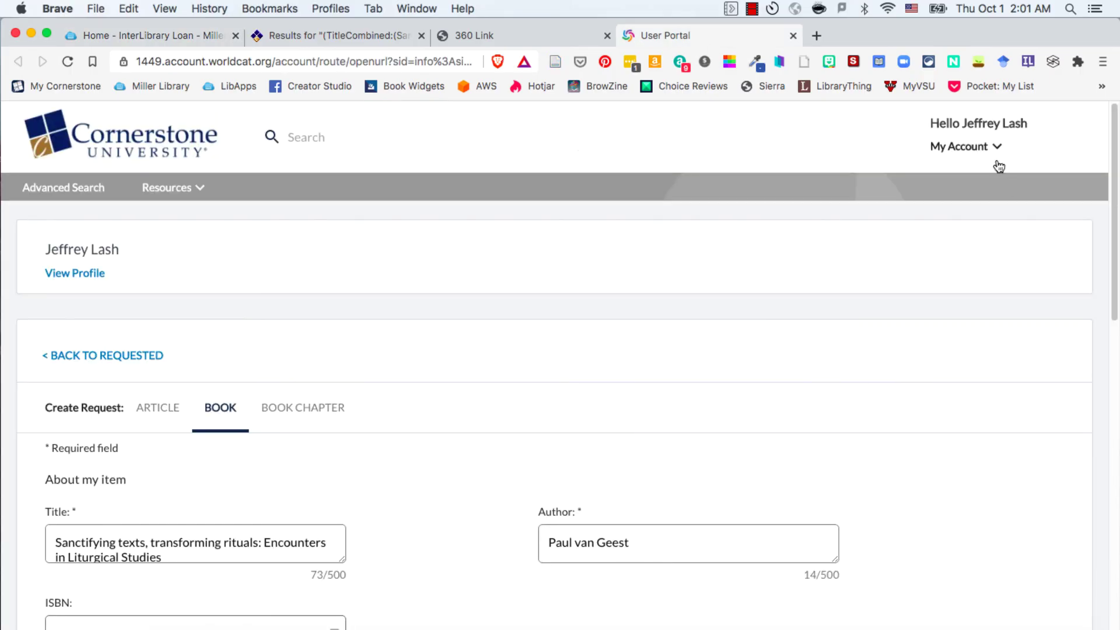
click(970, 154)
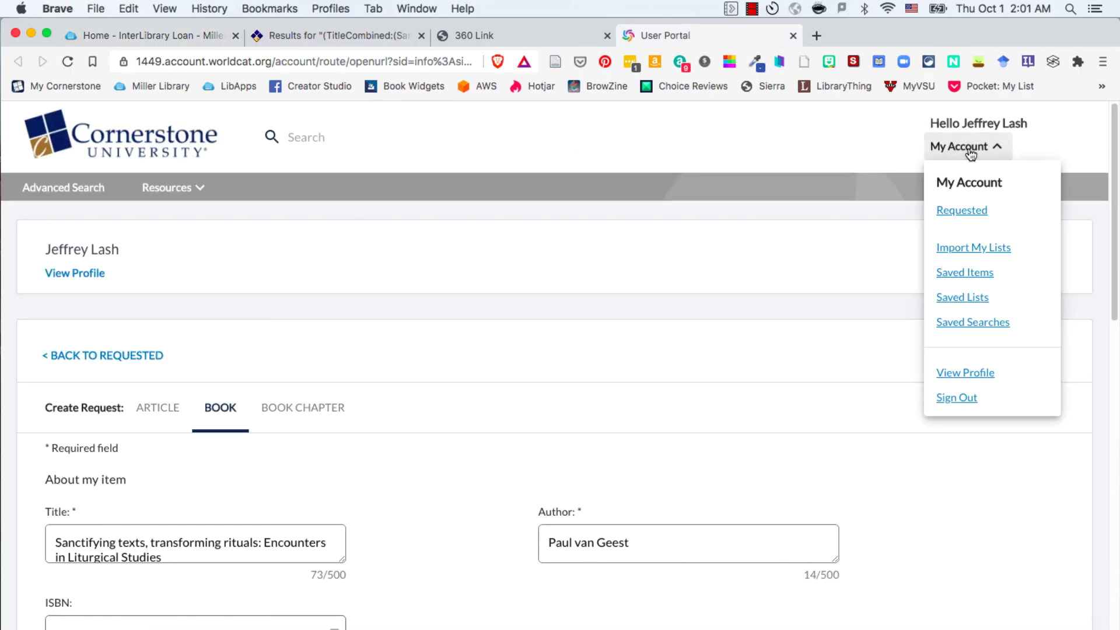
click(965, 215)
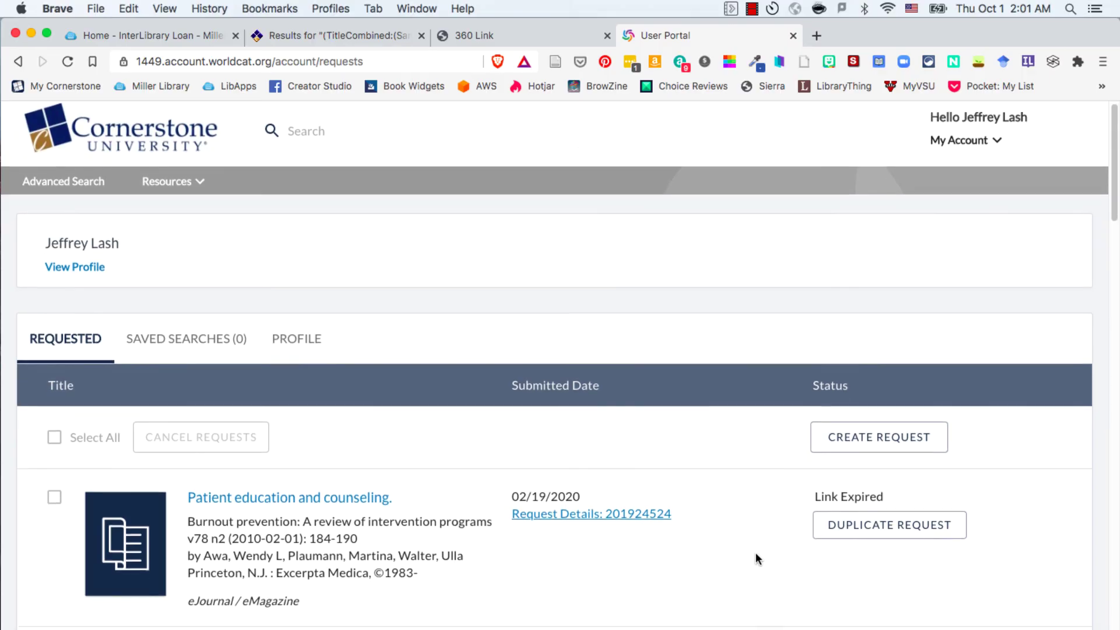
scroll(755, 558, down, 2)
scroll(658, 564, down, 1)
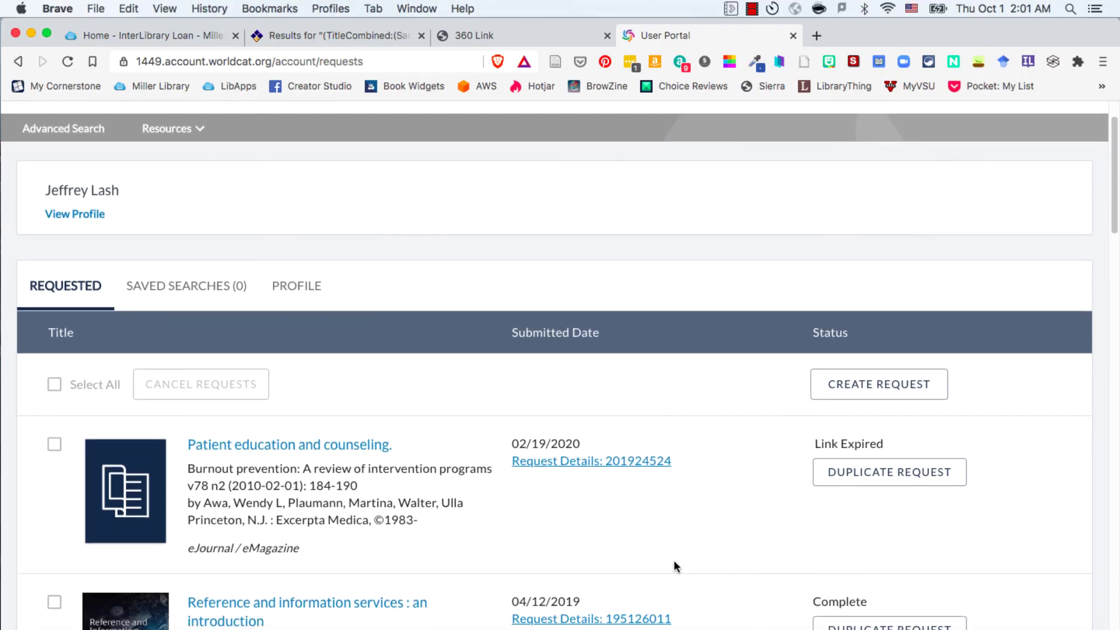
scroll(708, 554, up, 3)
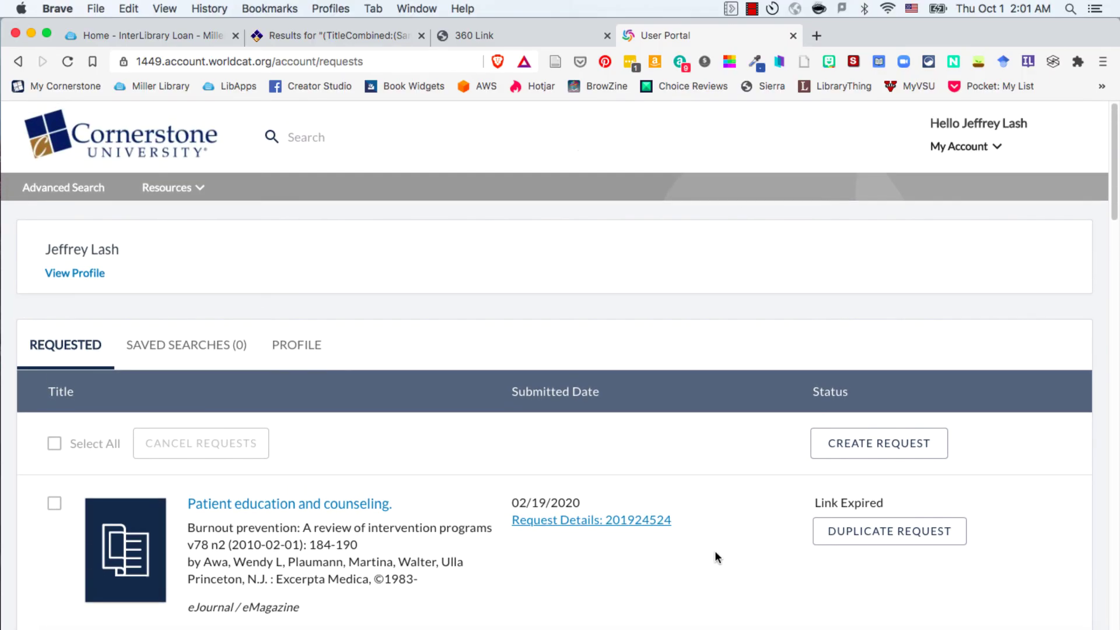